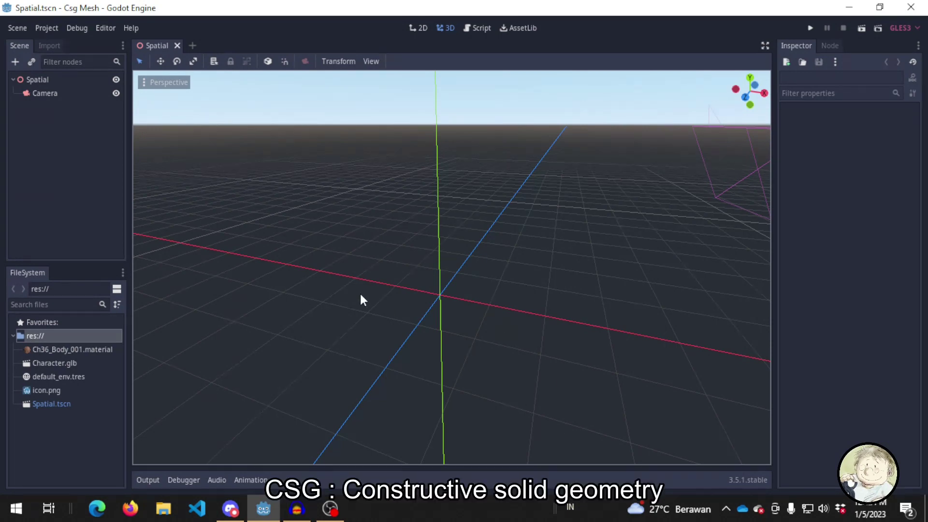
middle_drag(543, 213, 555, 196)
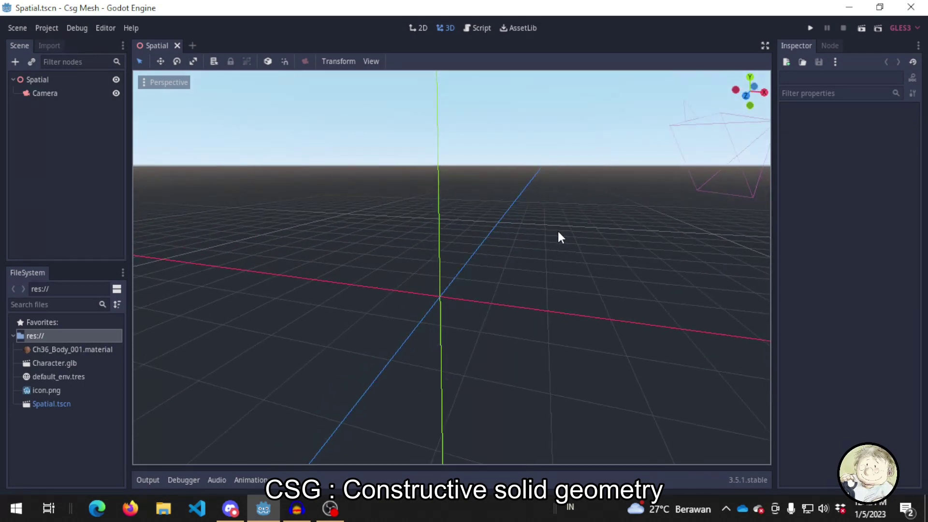
middle_drag(558, 231, 518, 261)
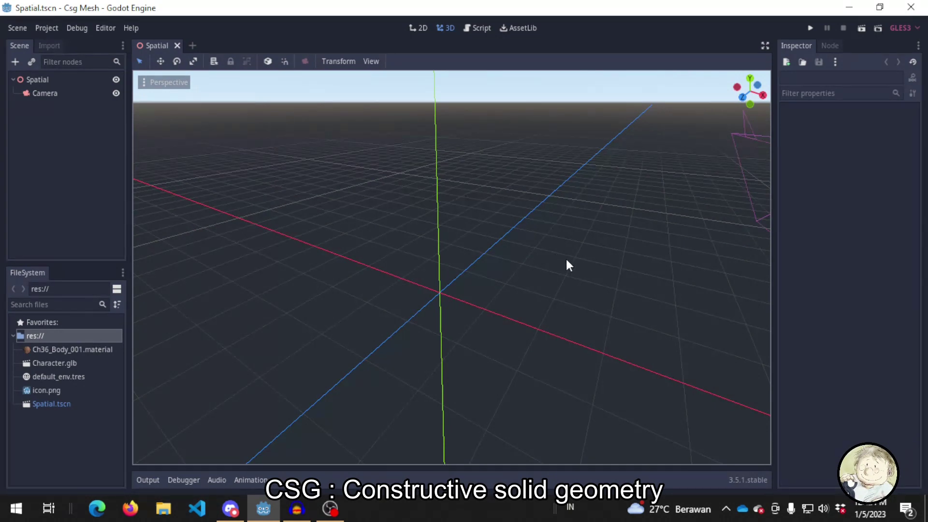
mouse_move(607, 261)
middle_down()
mouse_move(506, 263)
mouse_move(519, 239)
mouse_move(573, 248)
mouse_move(590, 264)
middle_up()
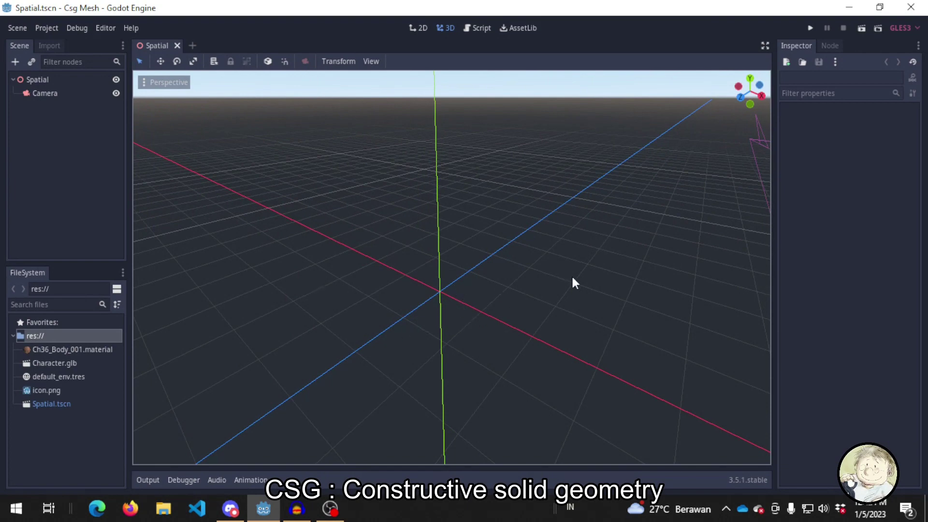
middle_drag(596, 297, 553, 283)
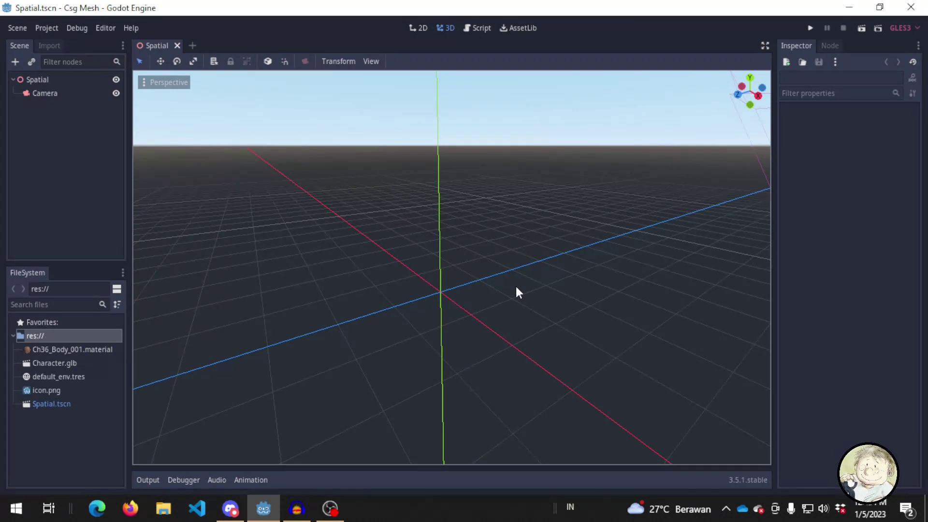
middle_drag(516, 292, 497, 315)
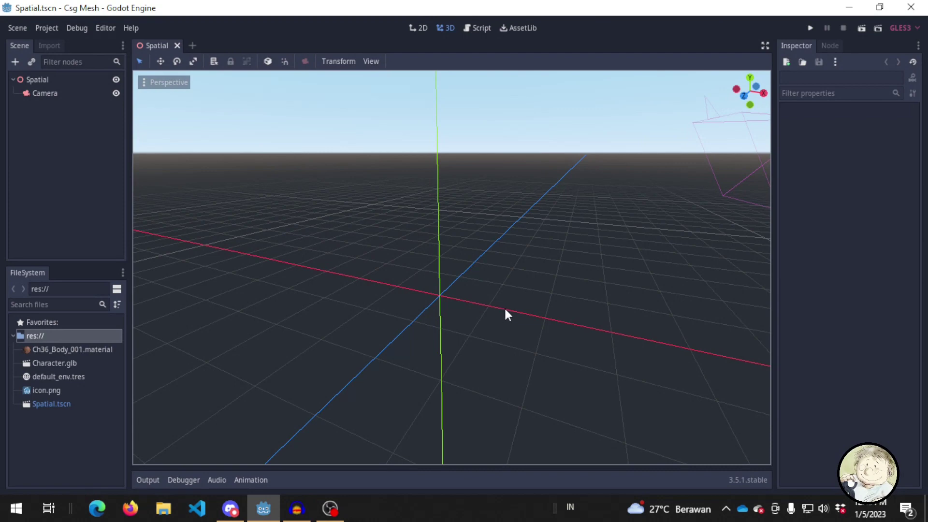
Search the node types for "csg", look through the CSG shapes, and add a CSGBox under the Spatial root
click(48, 83)
key(ctrl+a)
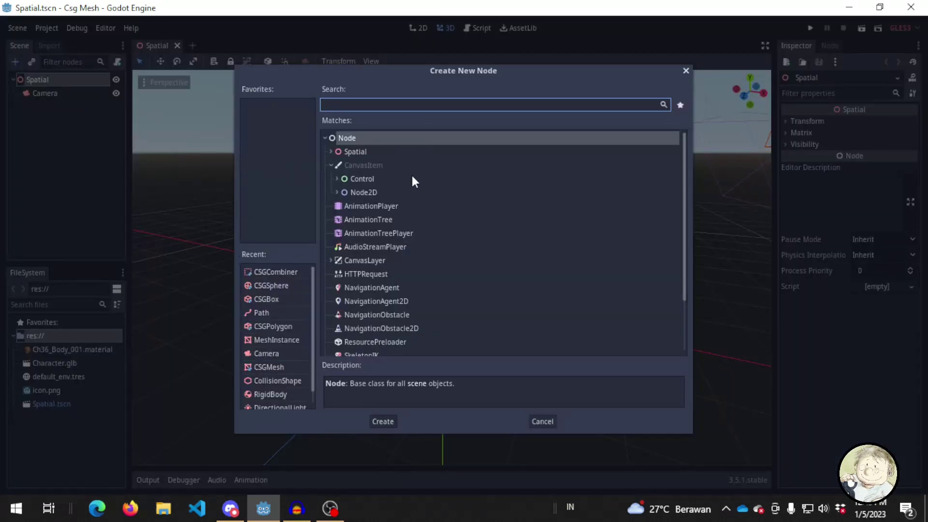
text(csg)
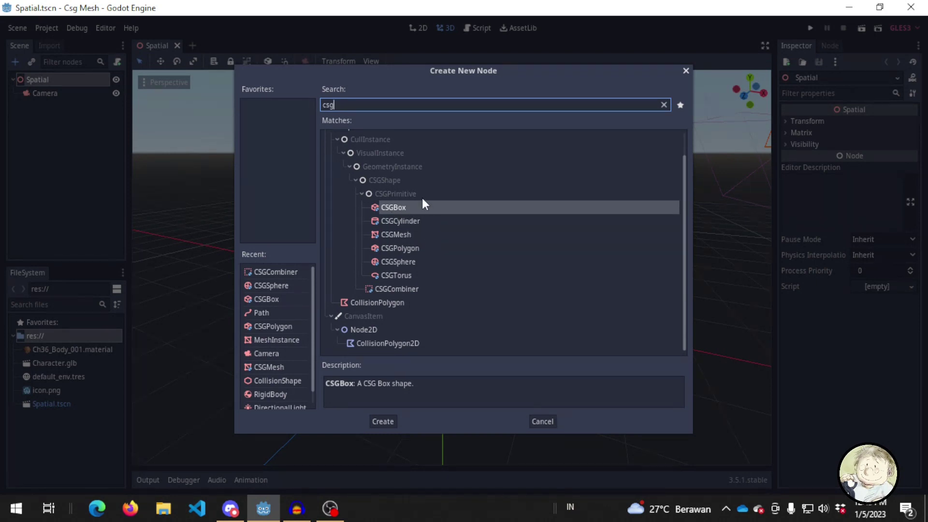
click(422, 221)
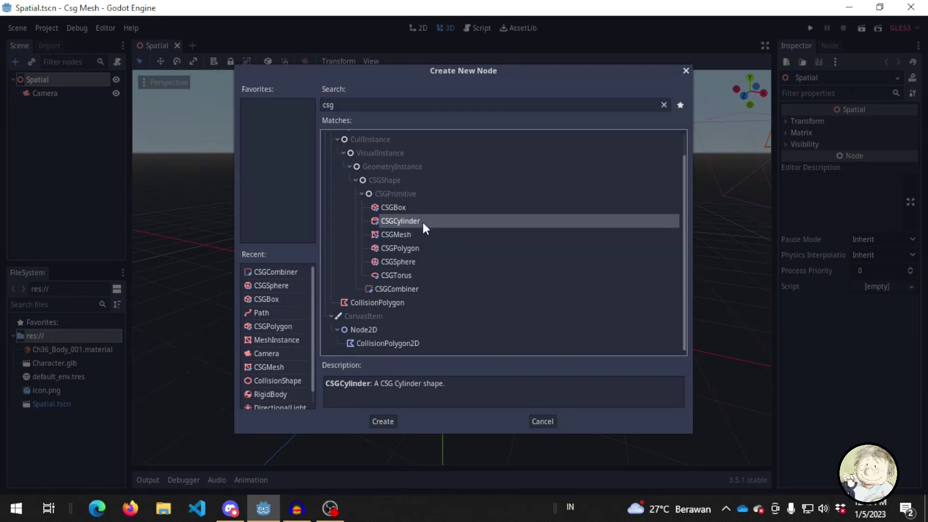
click(428, 236)
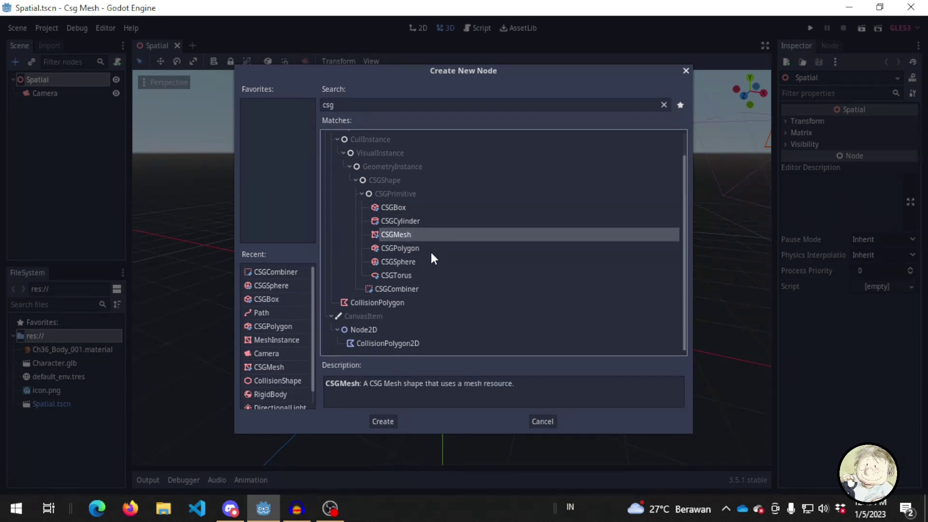
click(431, 250)
click(431, 261)
click(430, 273)
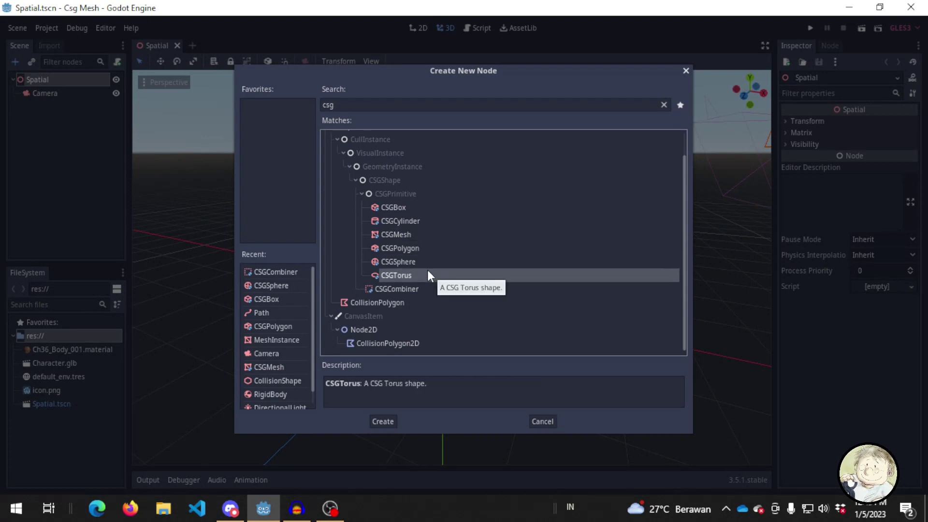
click(429, 213)
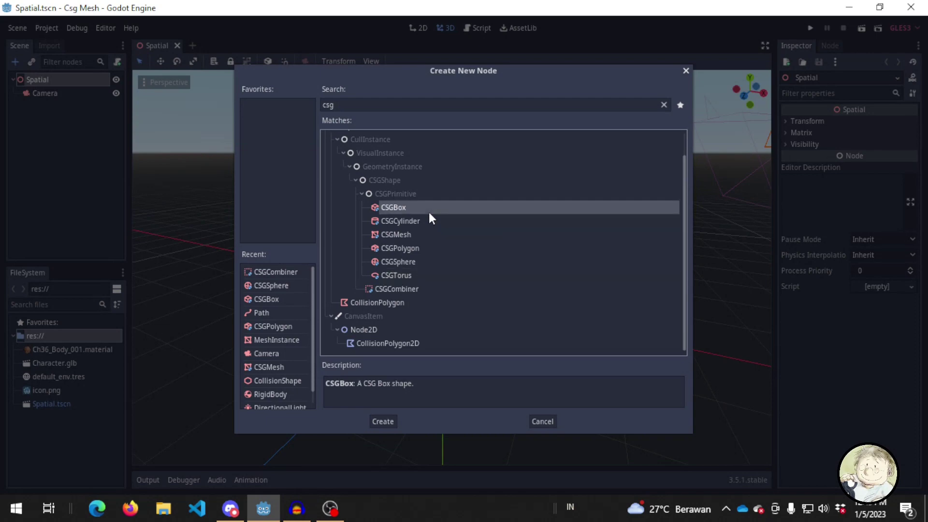
click(384, 422)
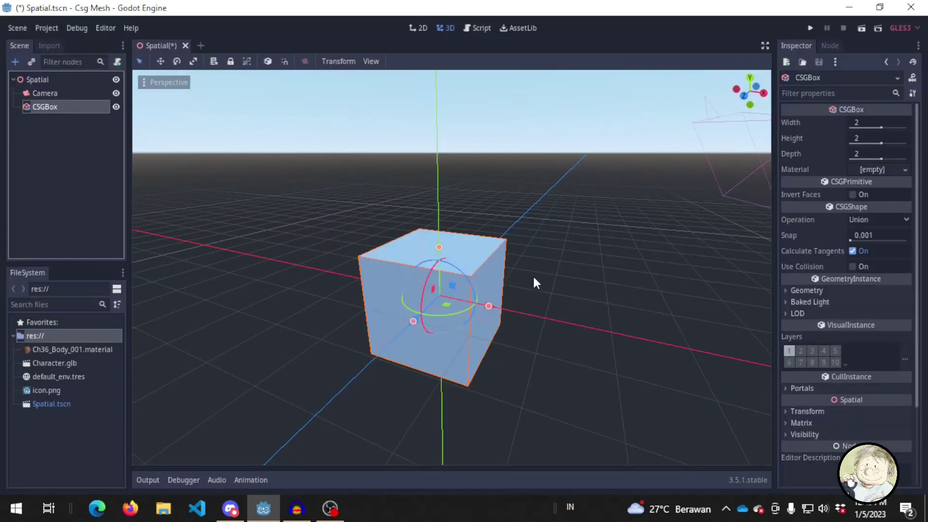
middle_drag(375, 289, 507, 294)
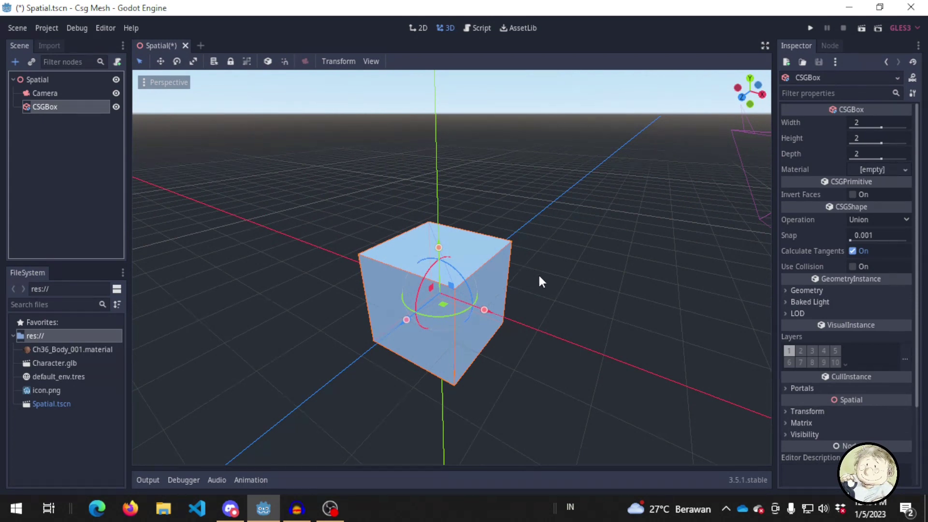
middle_drag(451, 239, 522, 290)
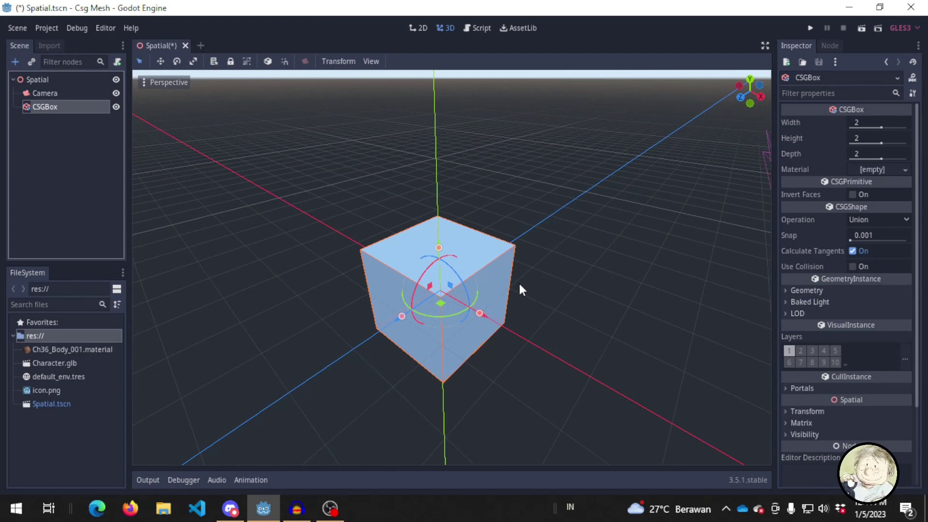
scroll(502, 349, up, 3)
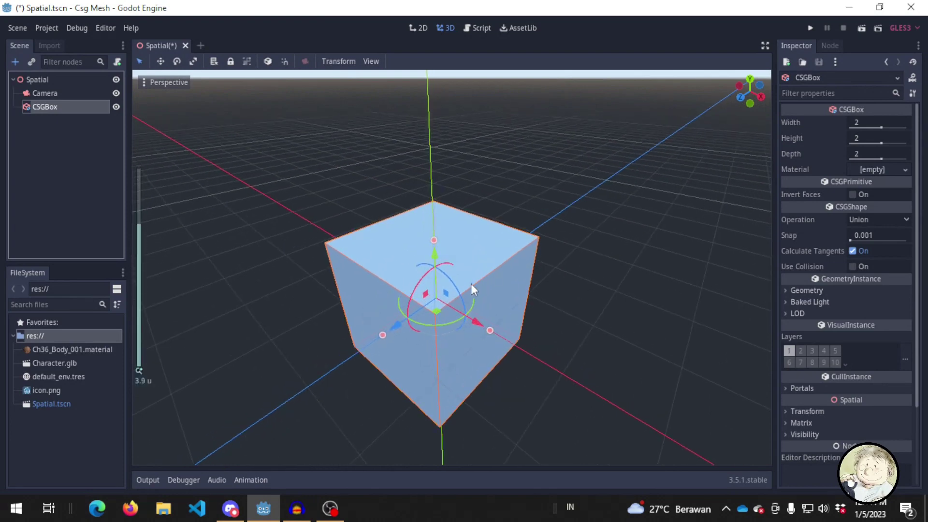
middle_drag(470, 283, 463, 226)
middle_drag(509, 277, 510, 295)
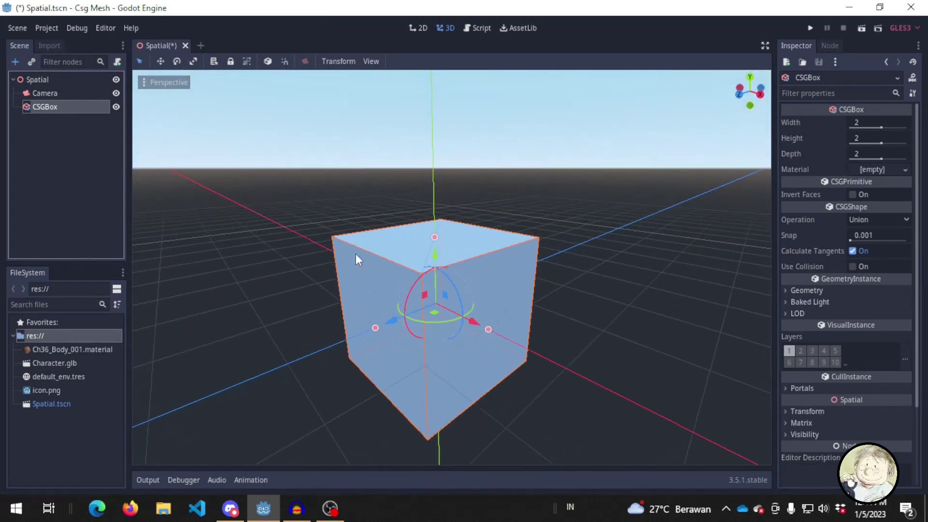
Add a CSGSphere node under the Spatial root and activate the Move tool
click(55, 81)
key(ctrl+a)
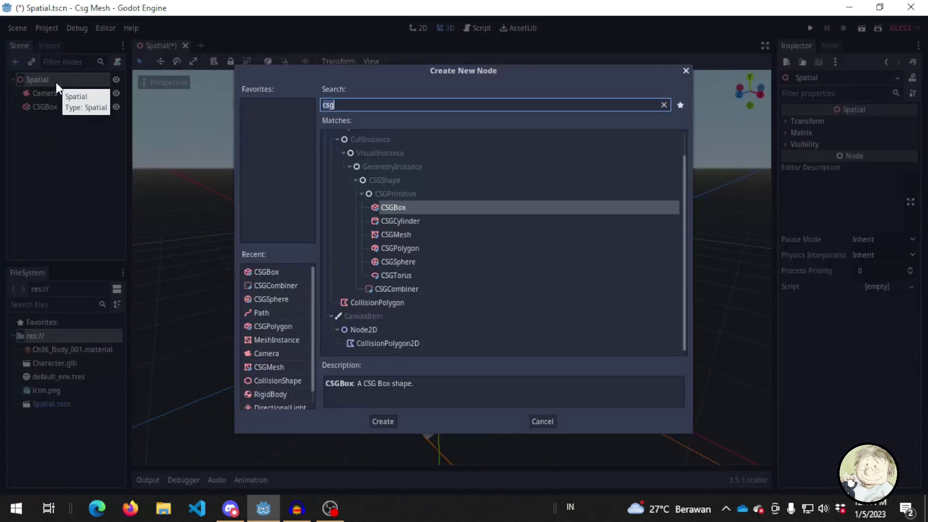
text(csgsphere)
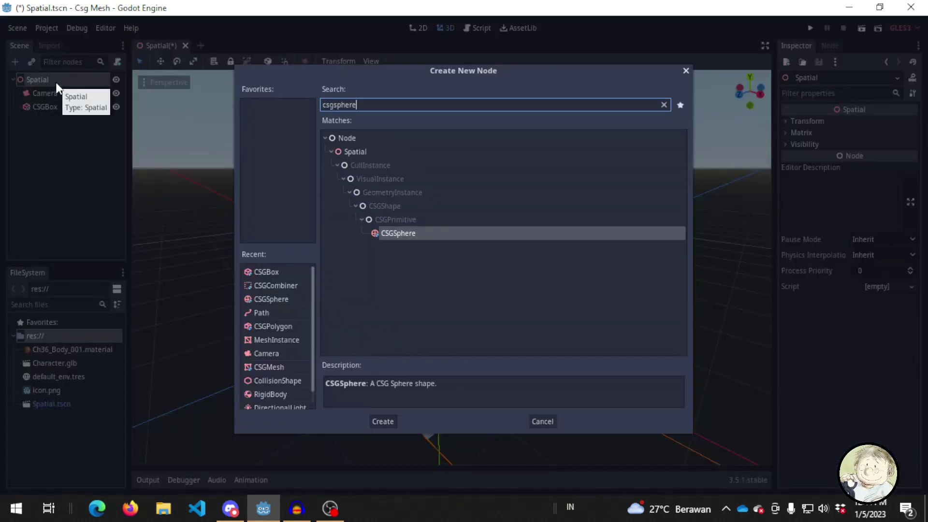
key(Return)
key(w)
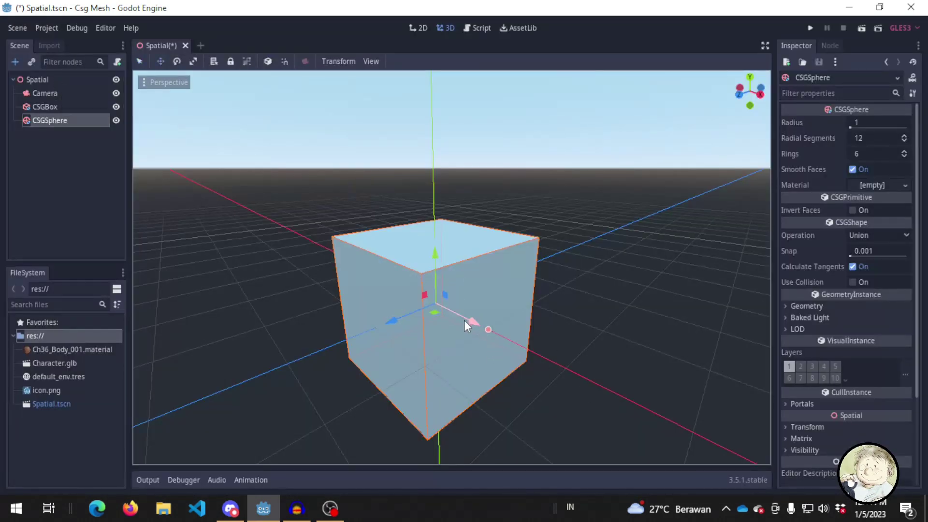
Move the CSG sphere along the positive X axis to stand beside the box, and enlarge its radius to about 1.05
drag(467, 321, 653, 419)
middle_drag(459, 380, 570, 384)
scroll(580, 372, down, 4)
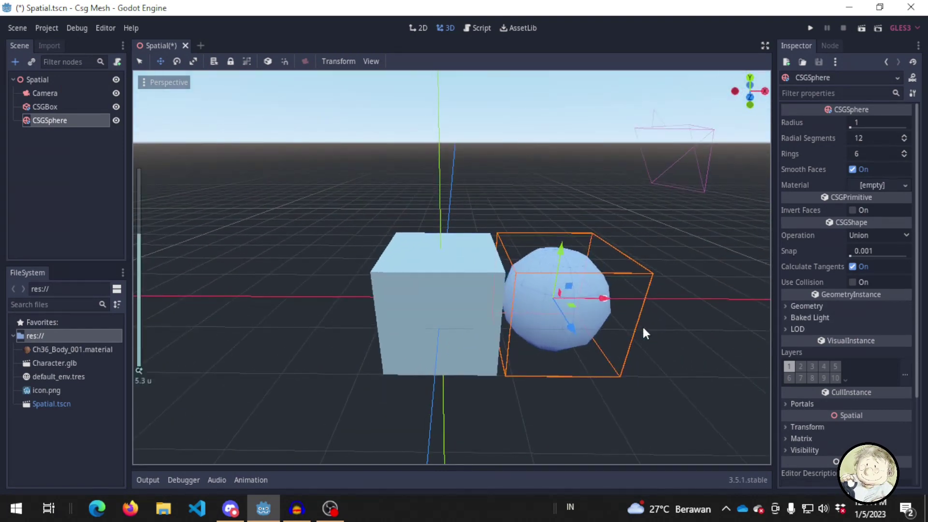
drag(601, 300, 611, 297)
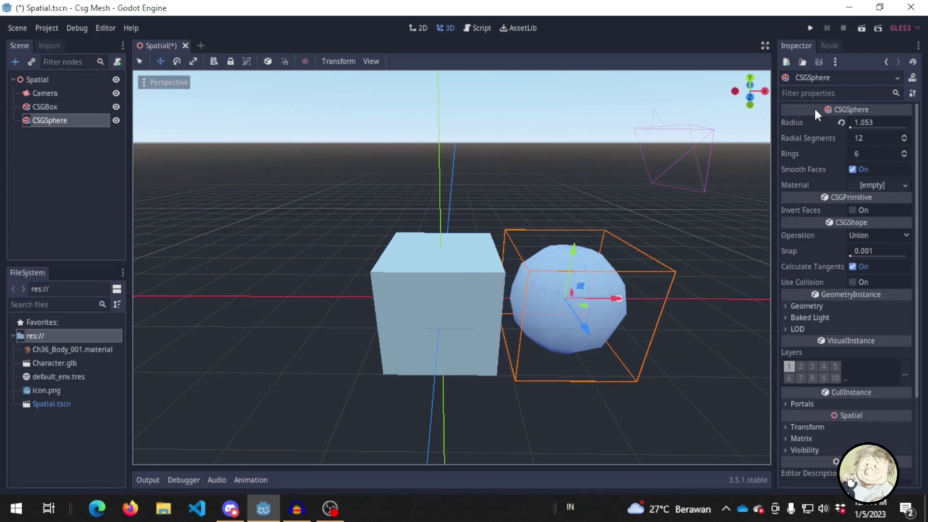
Examine the CSG sphere's shape, CSG operation, geometry and transform properties
scroll(822, 210, down, 1)
scroll(820, 232, down, 2)
scroll(817, 217, up, 3)
scroll(857, 320, down, 2)
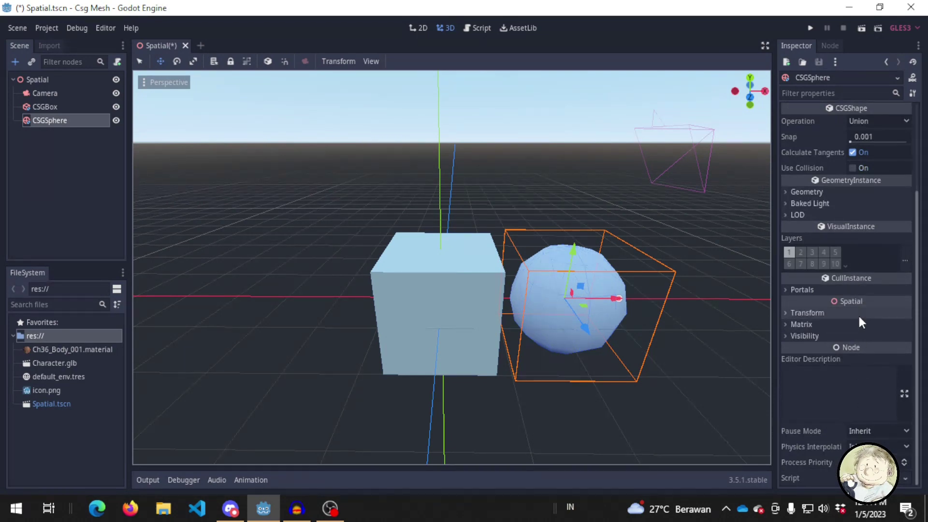
scroll(869, 229, up, 2)
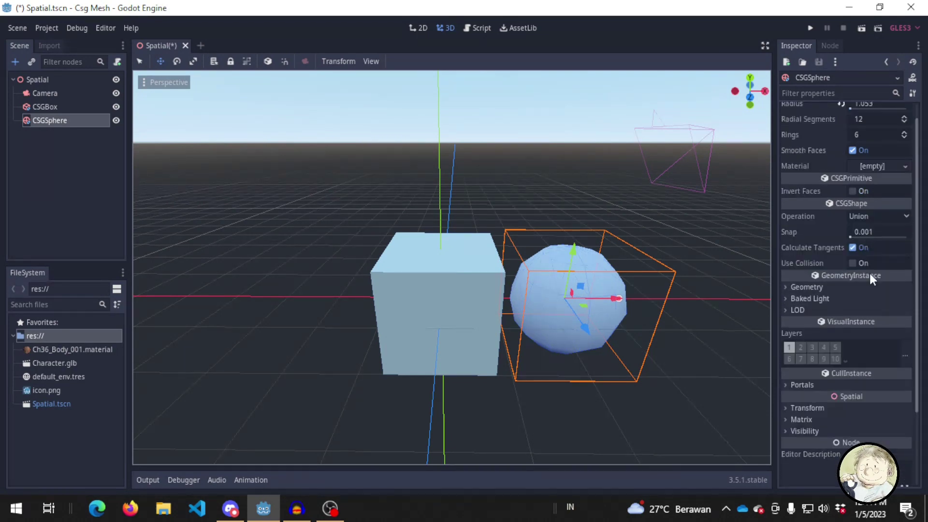
scroll(869, 216, up, 1)
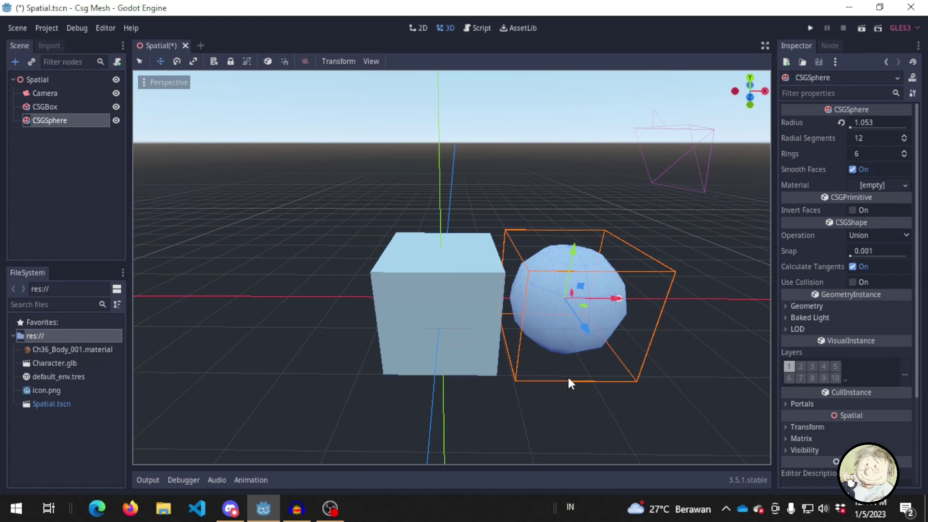
Resize the CSG box with its viewport handles to about 0.915 wide, 0.966 high and 3.737 deep
scroll(537, 357, up, 2)
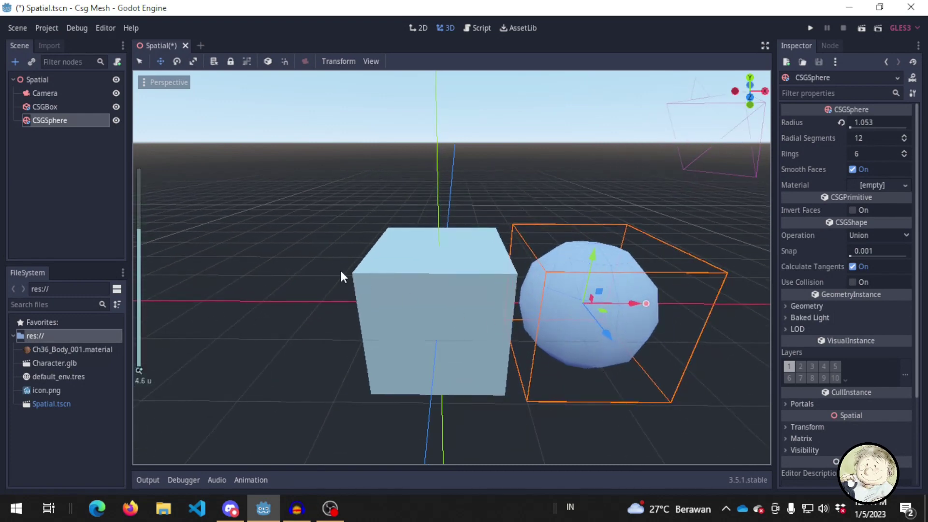
click(139, 61)
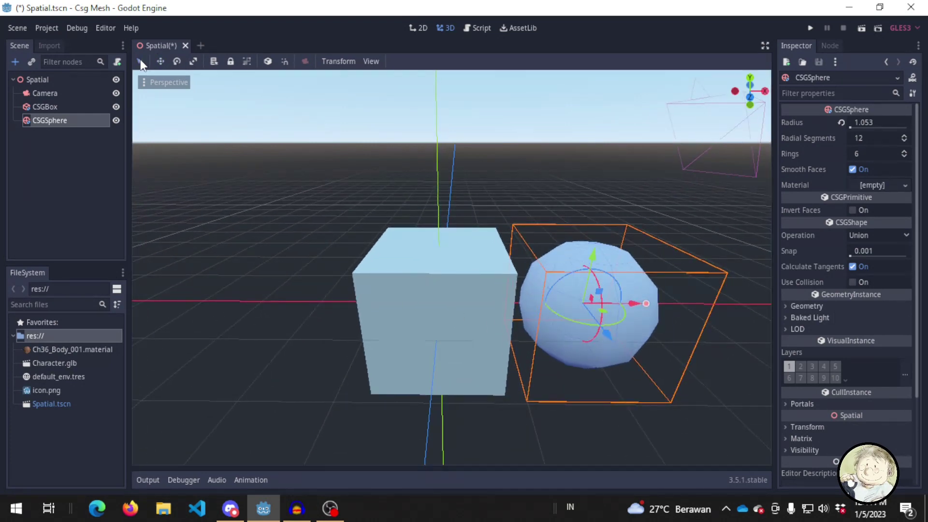
click(408, 257)
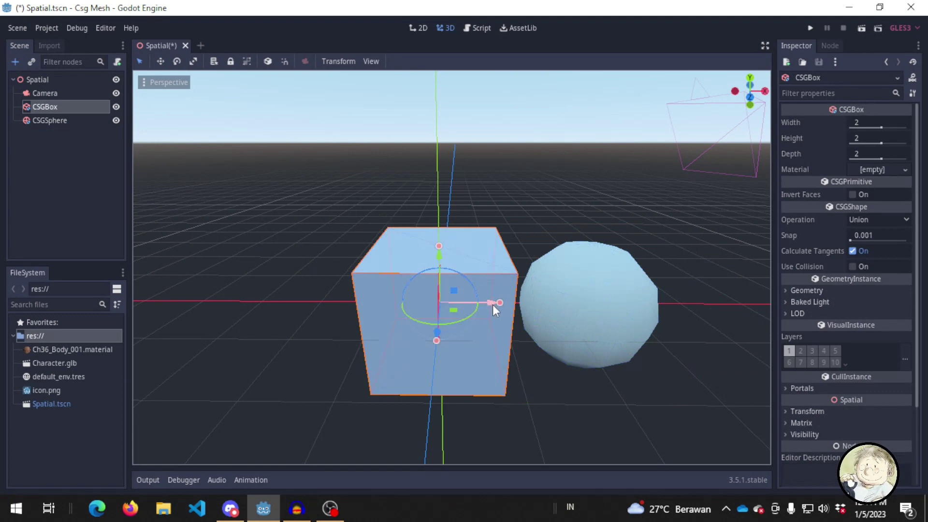
drag(502, 303, 467, 303)
drag(437, 249, 452, 268)
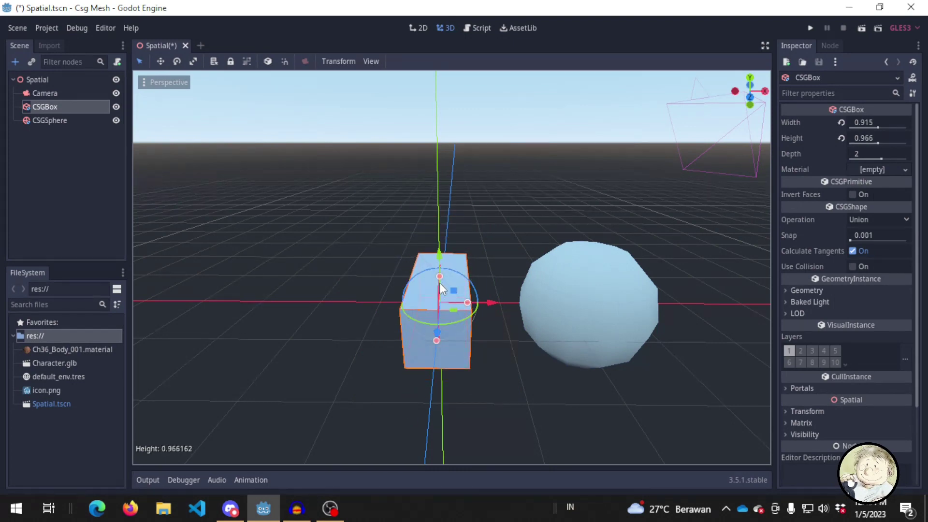
drag(441, 340, 431, 392)
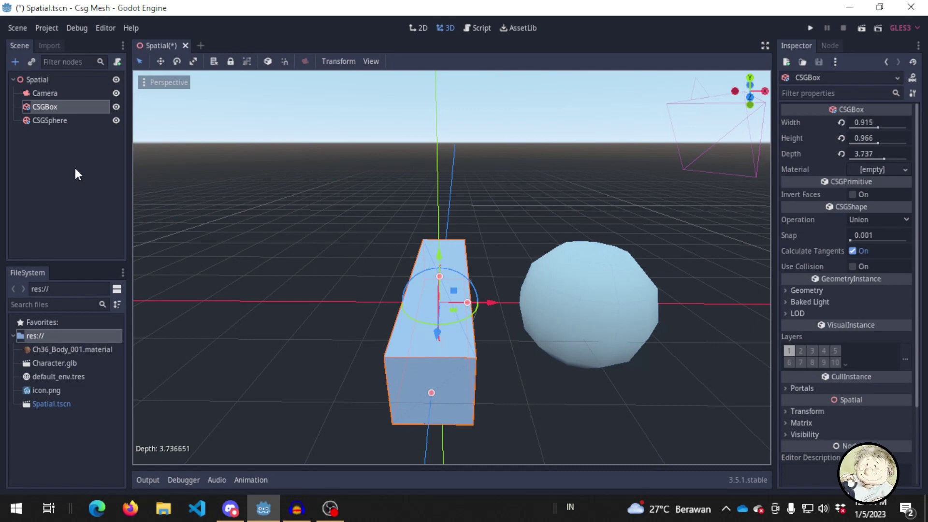
Add a MeshInstance with a new CubeMesh under the Spatial root and move it along negative X, clear of the CSG box
click(54, 84)
key(ctrl+a)
text(meshint)
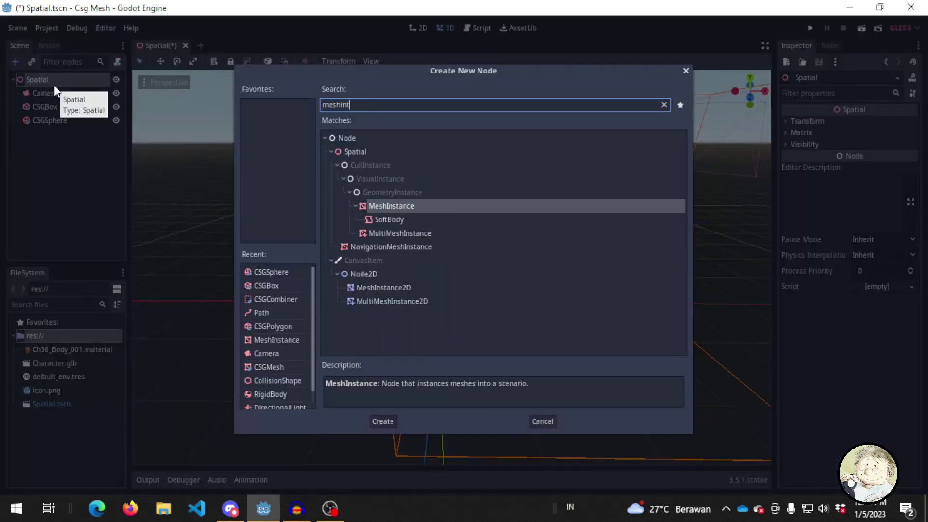
key(Return)
click(901, 124)
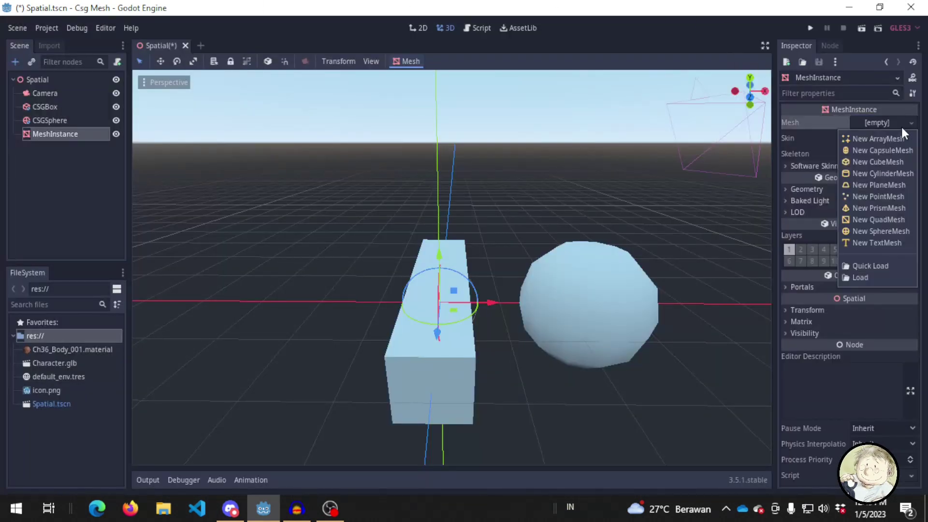
click(880, 162)
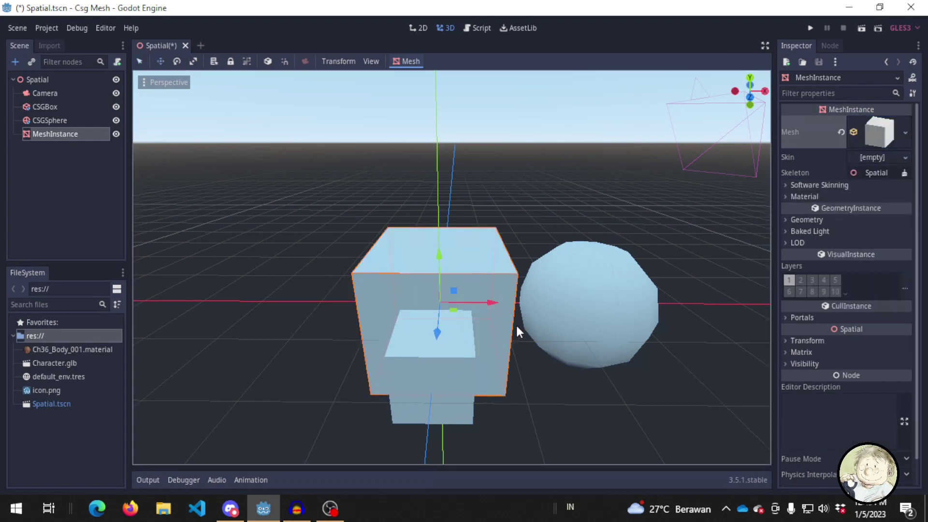
drag(485, 304, 338, 315)
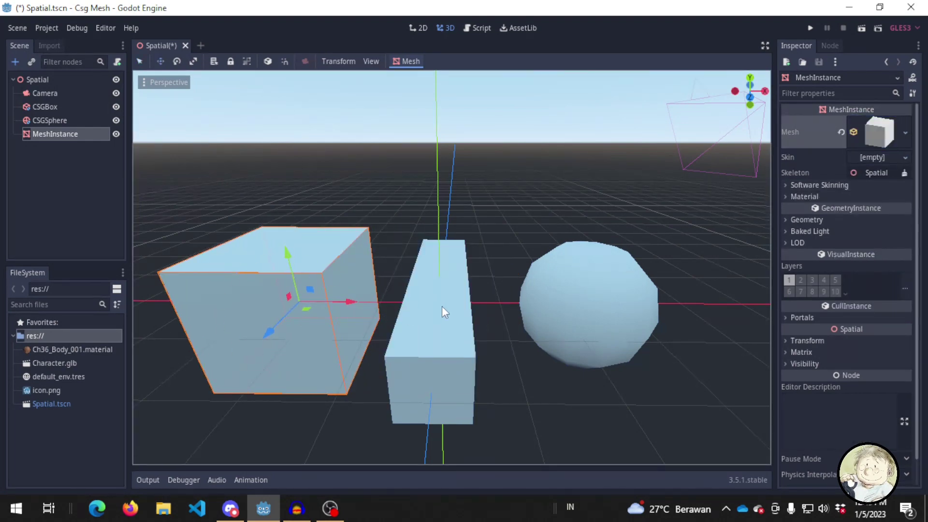
Widen the CSG box with its width handle in the viewport to about 1.228
click(48, 108)
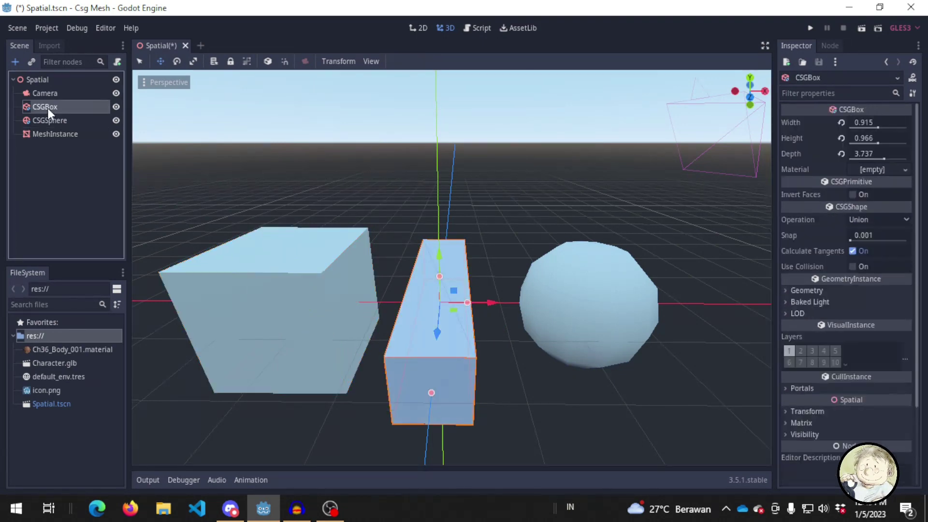
click(139, 61)
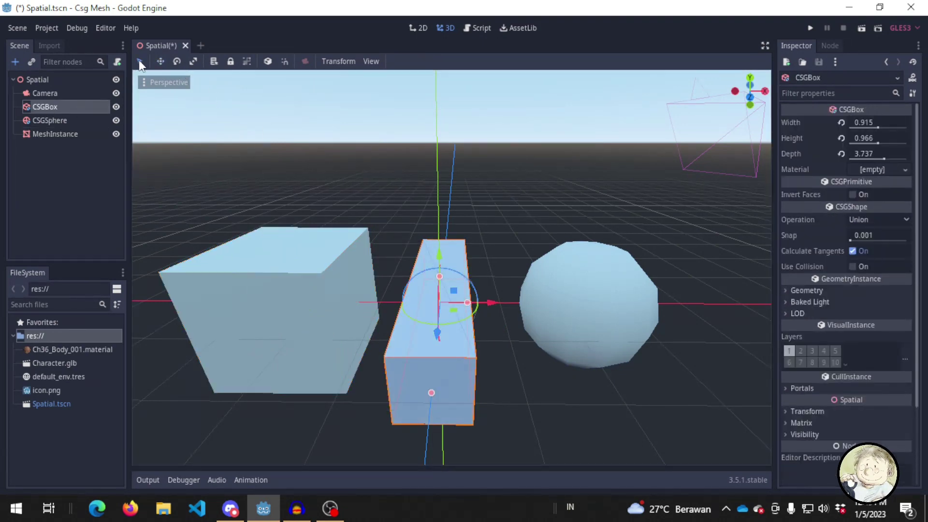
middle_drag(483, 314, 450, 309)
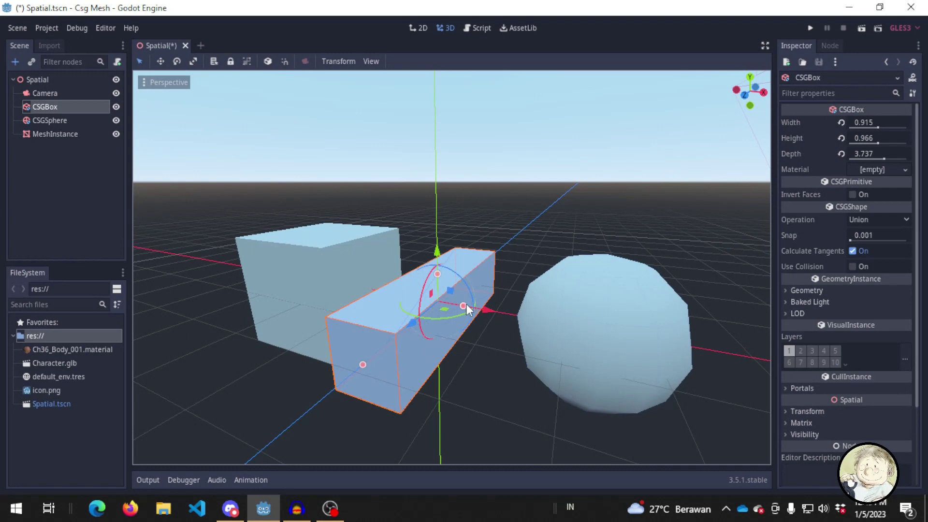
mouse_move(466, 303)
mouse_down()
mouse_move(501, 304)
mouse_move(473, 304)
mouse_up()
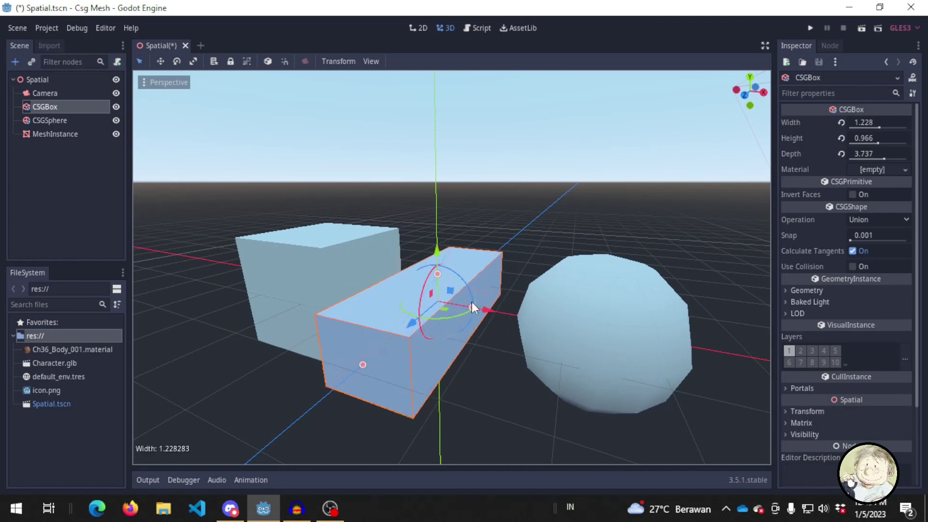
Shrink the CSG sphere with its viewport handle to a radius of about 0.876
click(87, 119)
drag(692, 344, 643, 357)
scroll(596, 344, down, 3)
middle_drag(497, 292, 567, 274)
scroll(511, 280, up, 5)
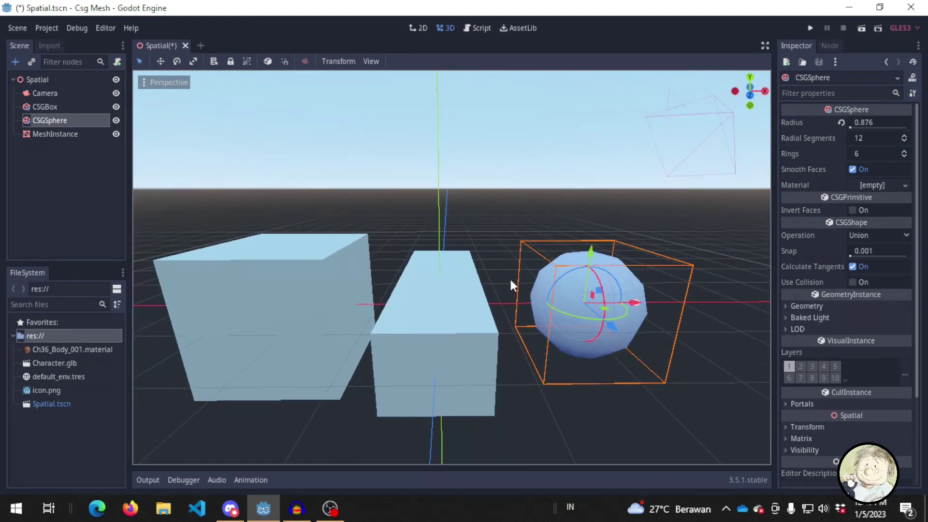
scroll(530, 292, down, 1)
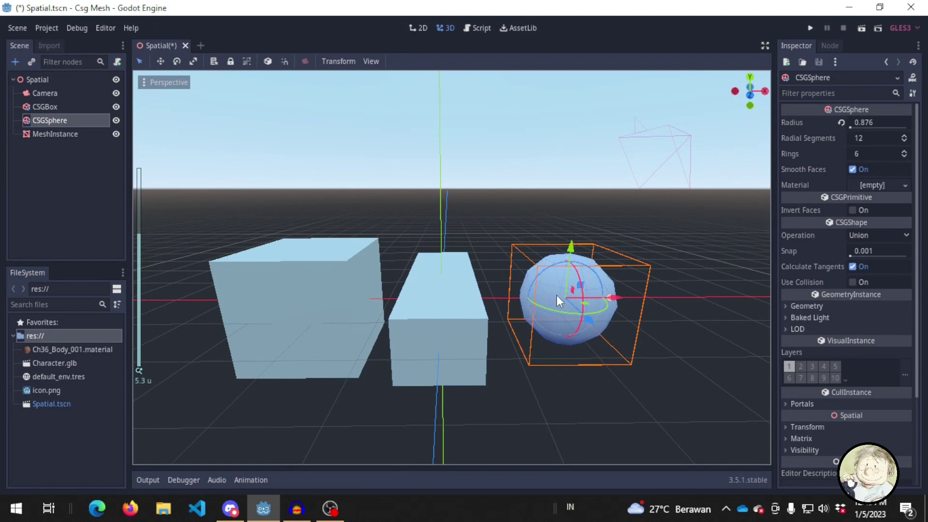
scroll(558, 296, up, 1)
scroll(558, 296, down, 1)
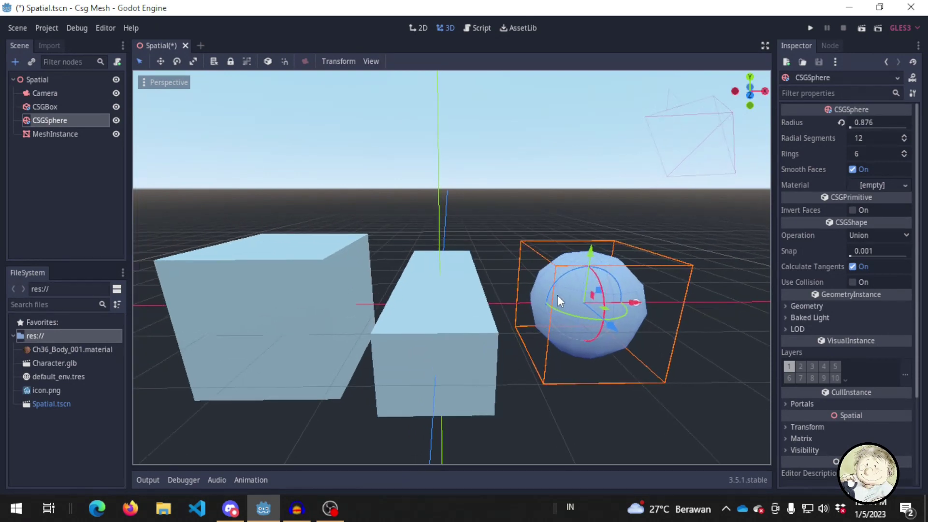
Reparent the CSGSphere node so that it is a child of CSGBox
click(457, 363)
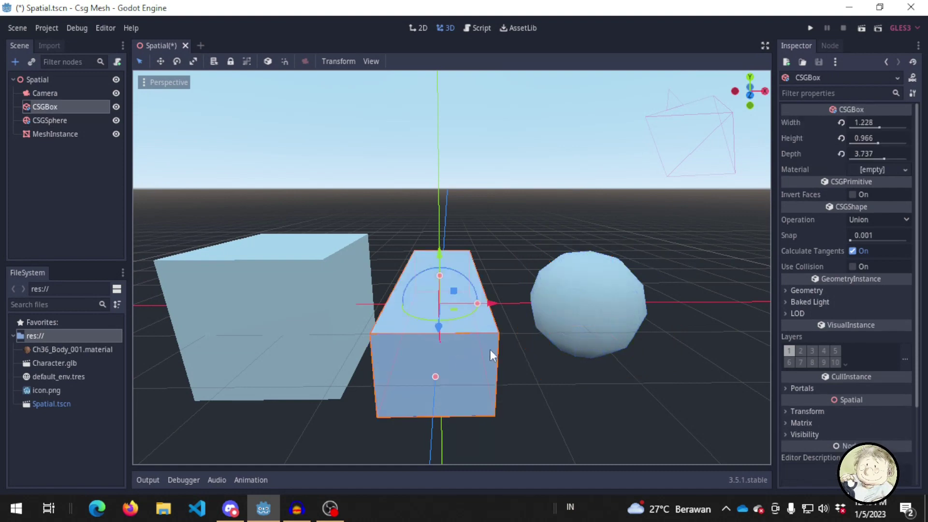
click(579, 321)
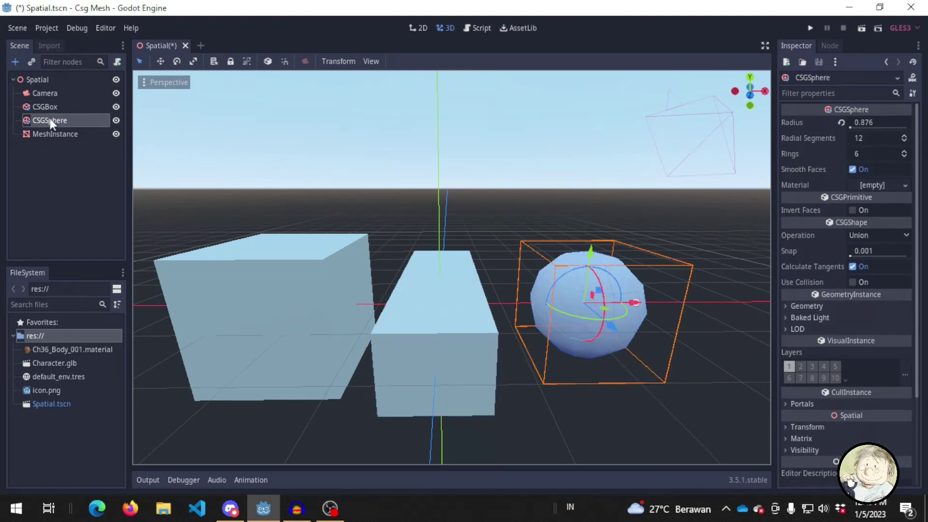
drag(48, 118, 70, 104)
click(71, 121)
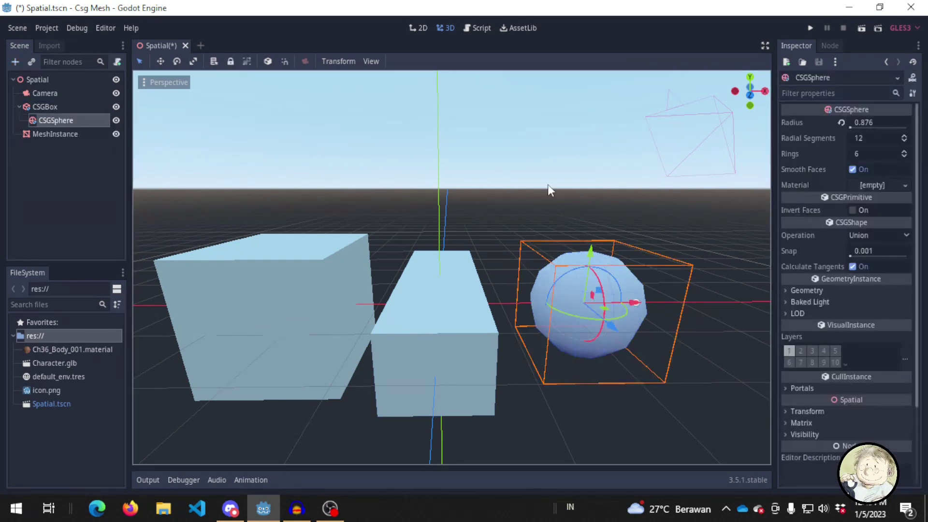
Move the CSG sphere along X and slightly upward so it overlaps the middle of the box, and enlarge its radius to about 1.236
drag(632, 305, 485, 310)
drag(440, 254, 423, 228)
middle_drag(670, 254, 544, 263)
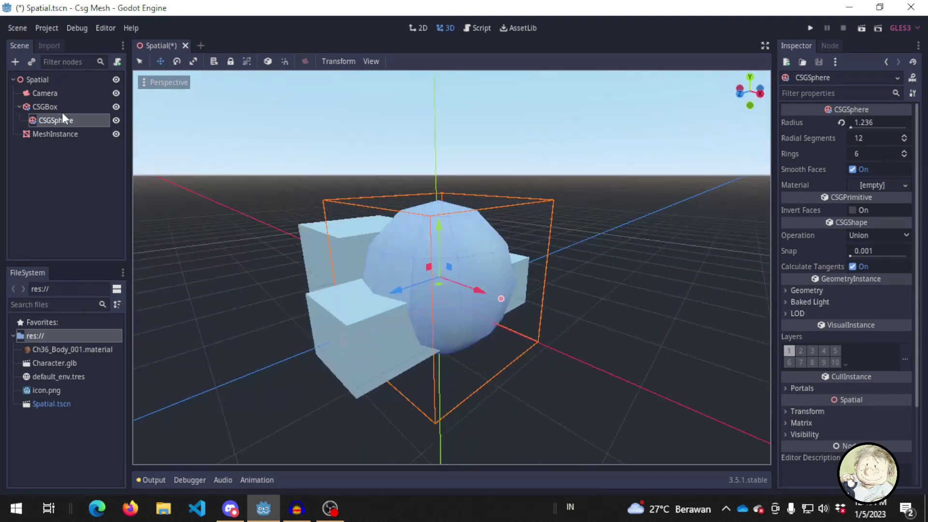
Hide and delete the MeshInstance cube, leaving only the combined CSG box and sphere to inspect
click(117, 134)
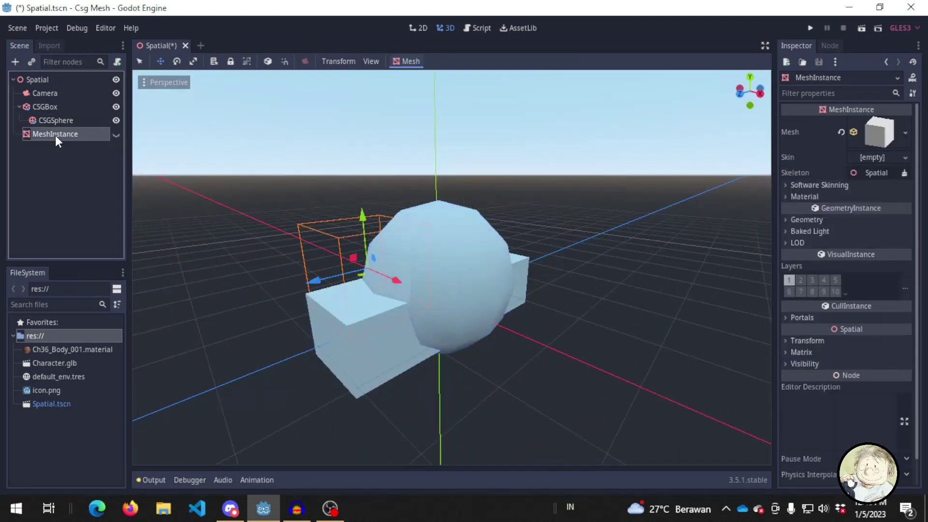
key(Delete)
click(439, 264)
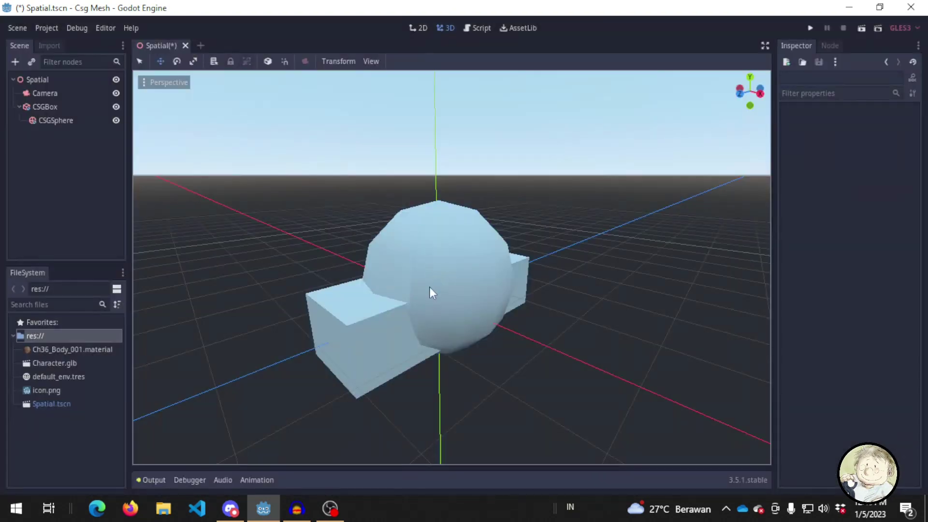
middle_drag(433, 292, 413, 273)
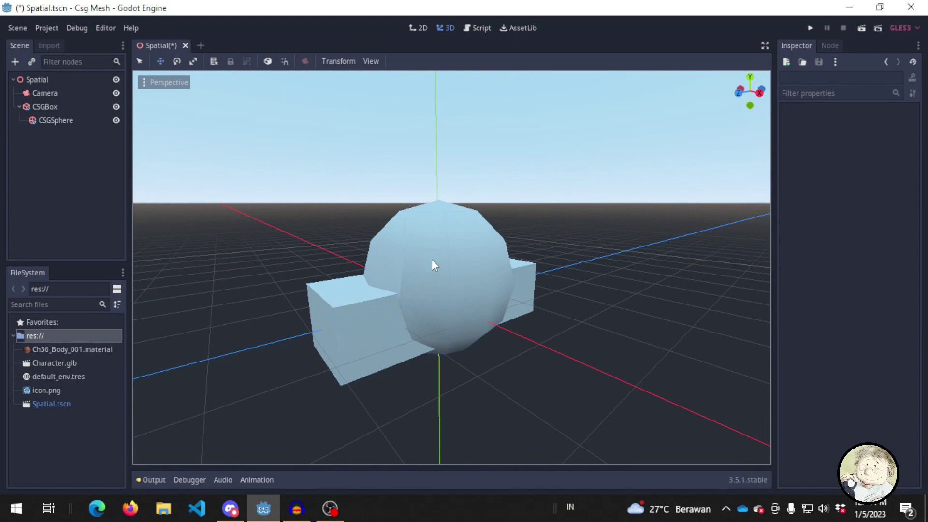
middle_drag(432, 262, 505, 262)
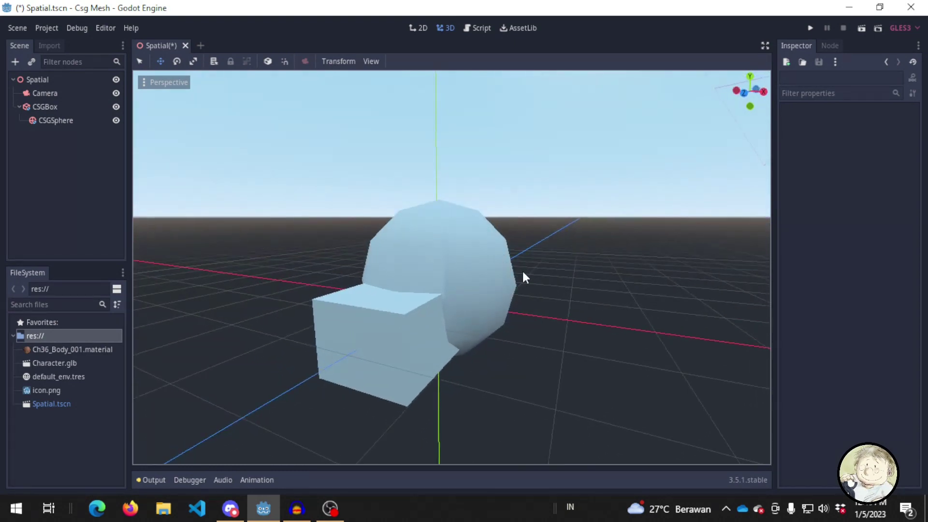
Read the CSG sphere's operation description and change its operation from union to Intersection
click(72, 119)
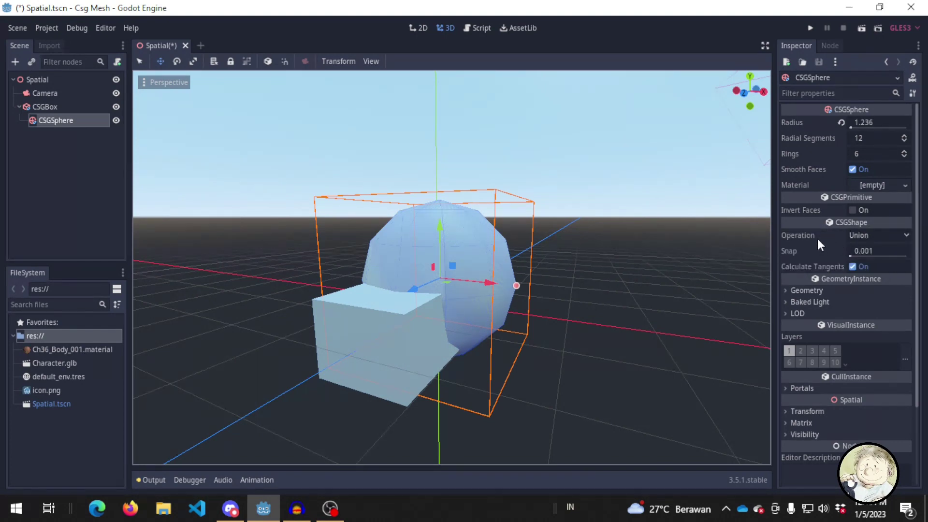
mouse_move(817, 239)
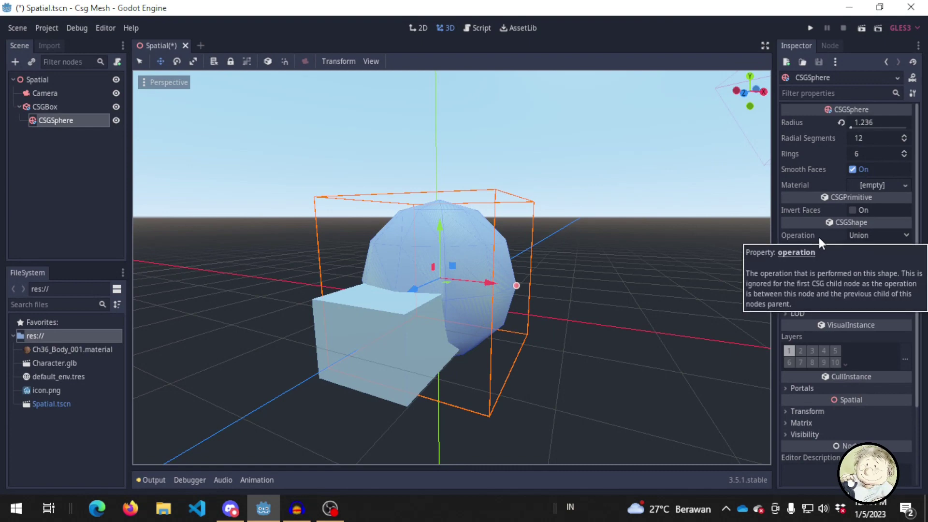
middle_drag(652, 294, 614, 333)
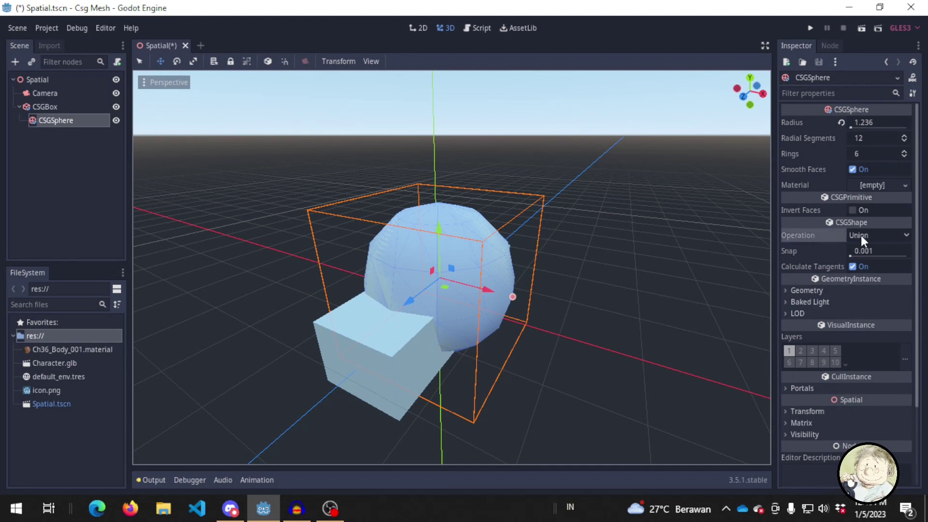
middle_drag(487, 309, 568, 296)
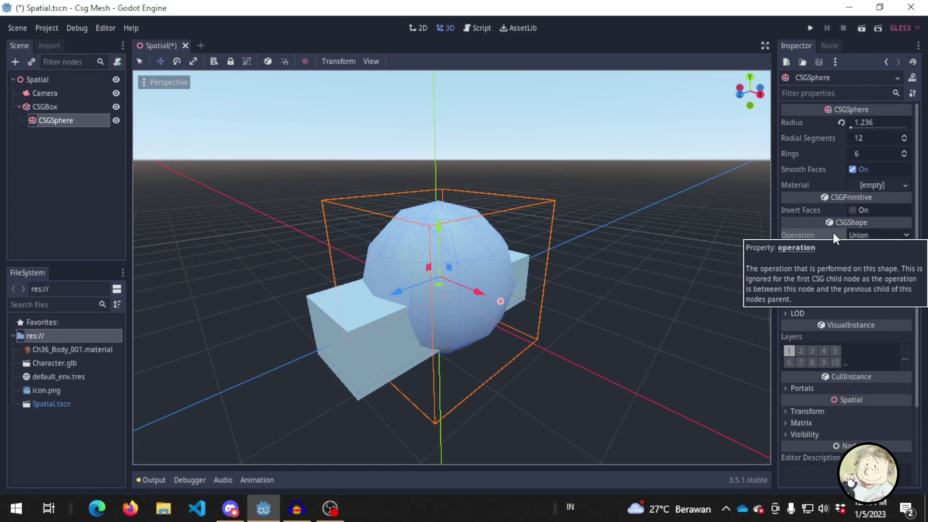
click(879, 235)
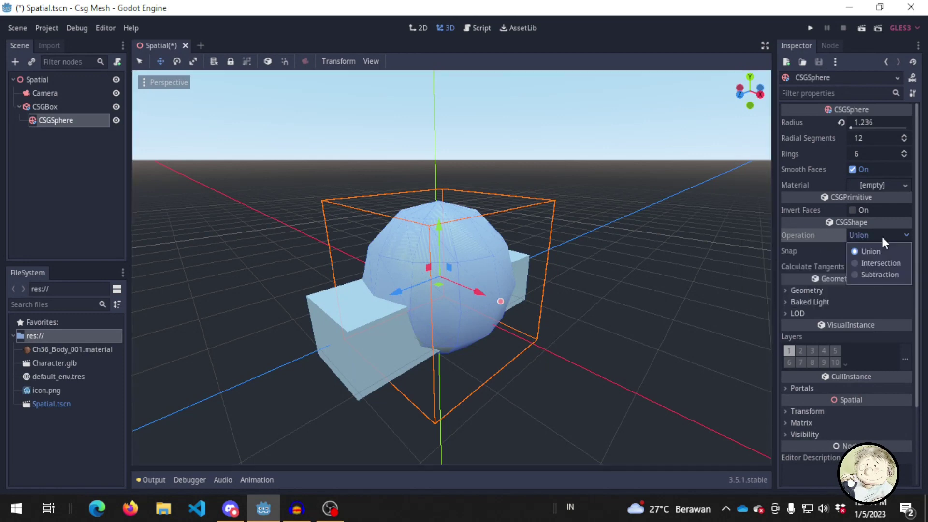
click(887, 262)
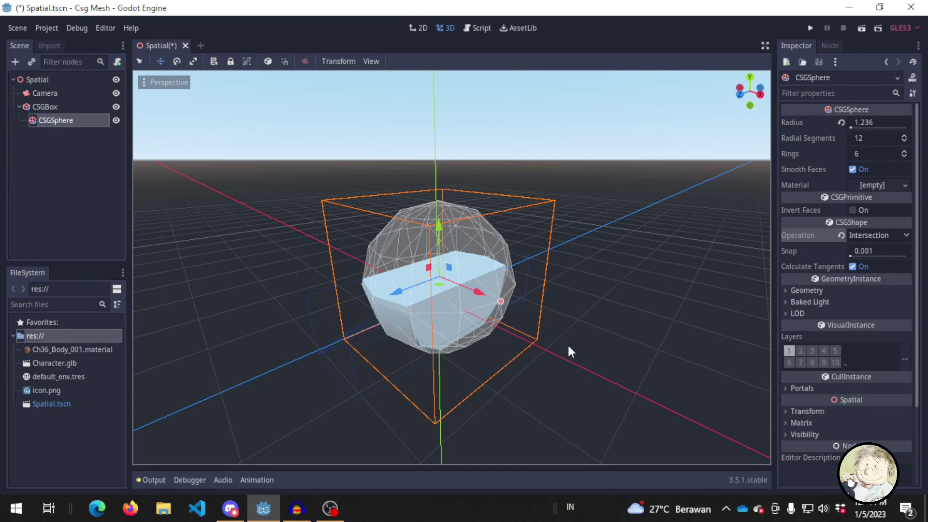
Run the project to check the intersected shape through the camera, and close the game window
middle_drag(564, 348, 595, 352)
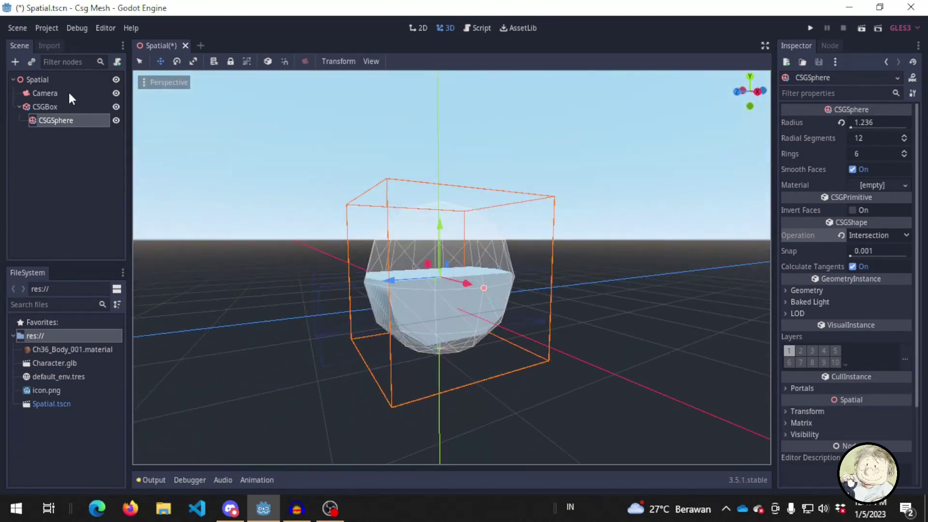
click(68, 92)
middle_drag(361, 216, 556, 367)
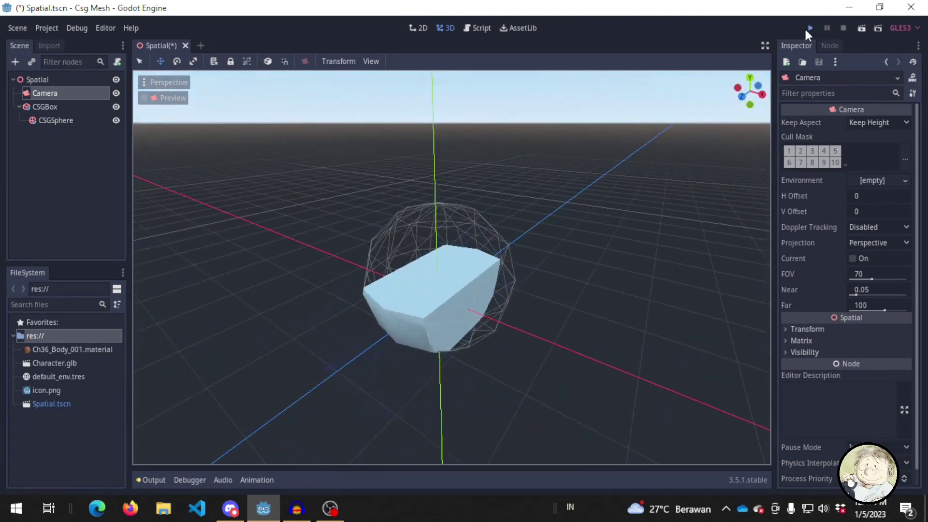
click(808, 29)
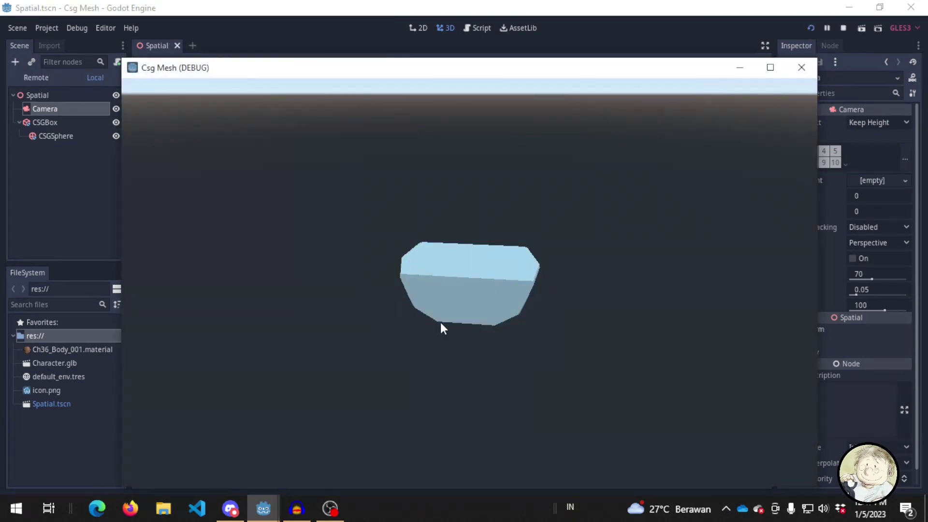
click(801, 67)
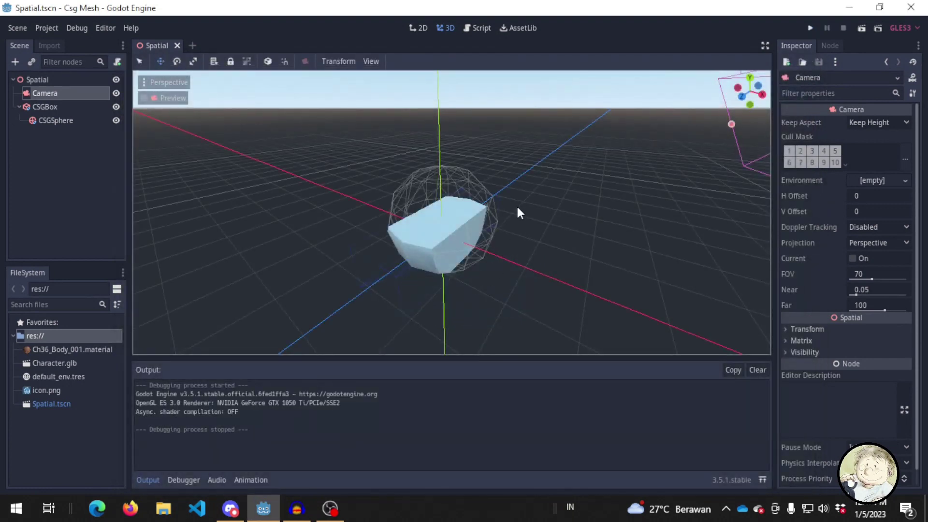
middle_drag(517, 208, 549, 236)
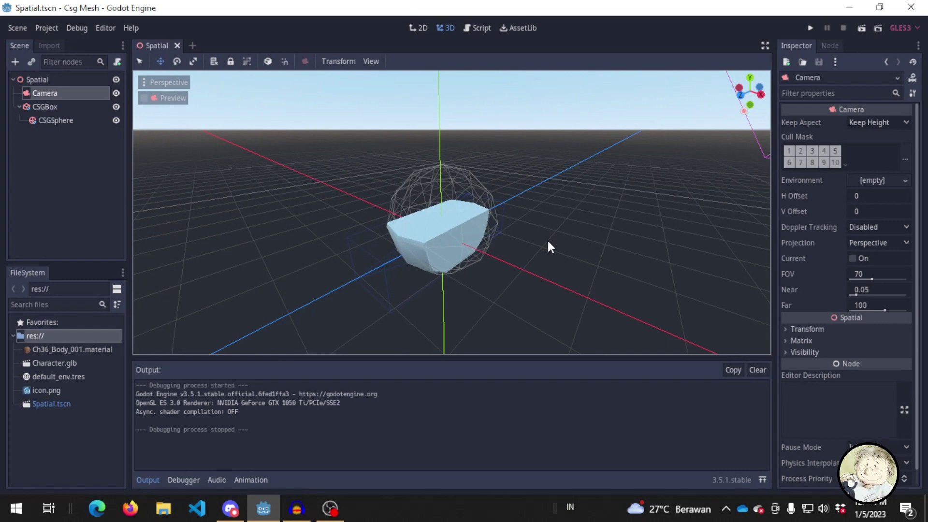
Set the CSG sphere's operation to Subtraction so it cuts into the box
click(83, 121)
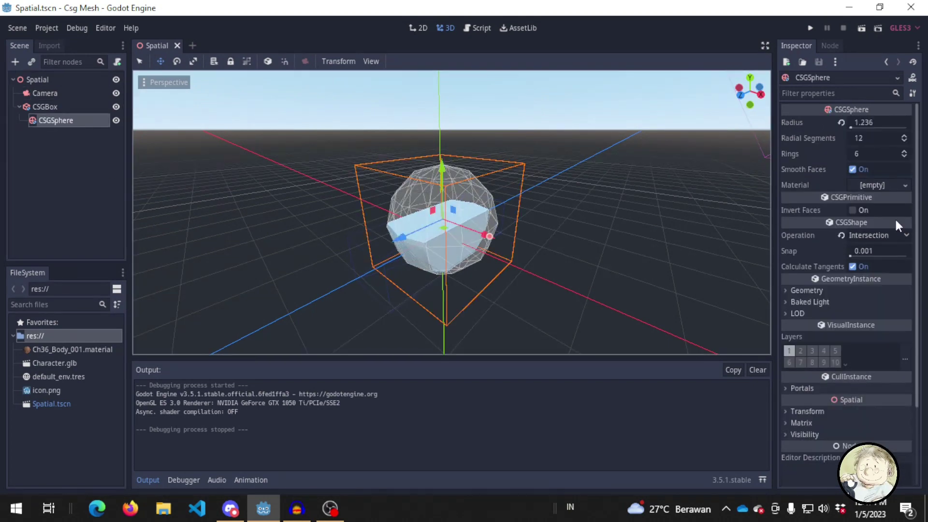
click(880, 236)
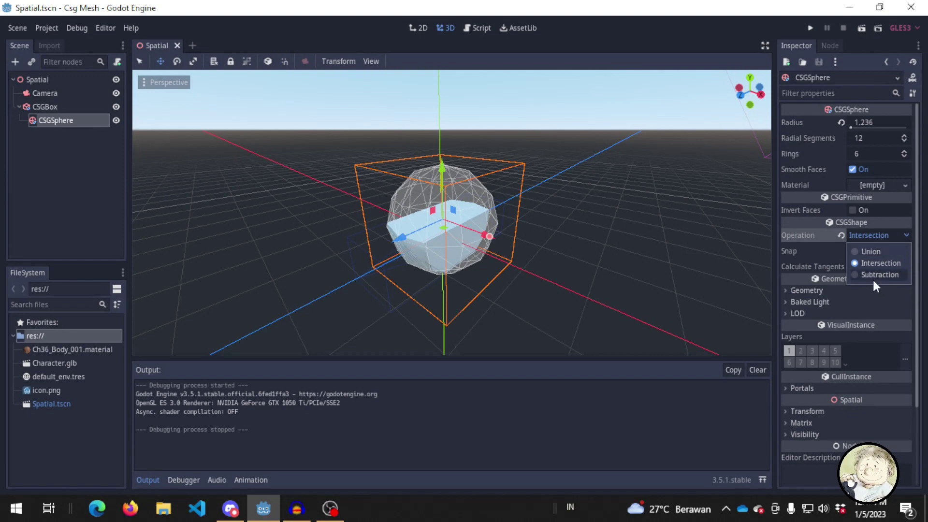
click(874, 273)
middle_drag(654, 268, 534, 269)
middle_drag(455, 272, 478, 286)
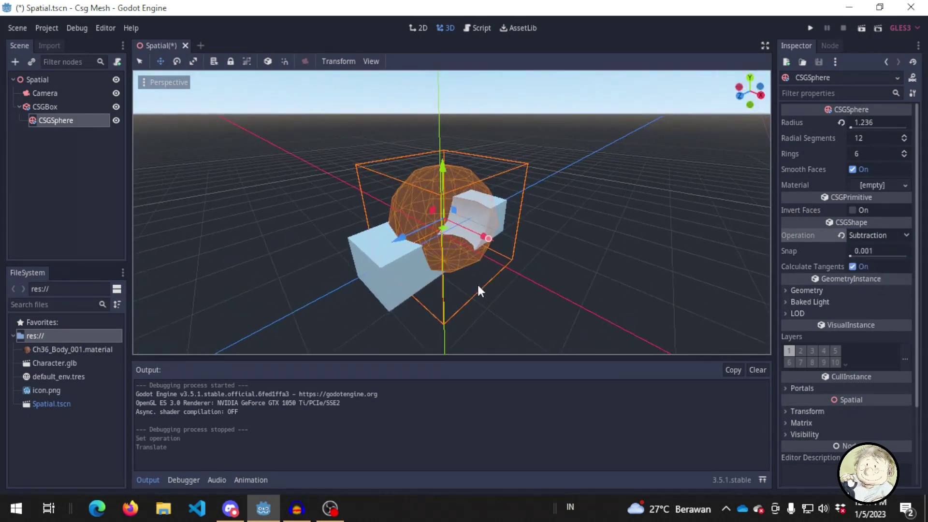
Lower the CSG sphere along the Y axis so it cuts through the middle of the box
drag(446, 170, 433, 190)
middle_drag(660, 246, 535, 214)
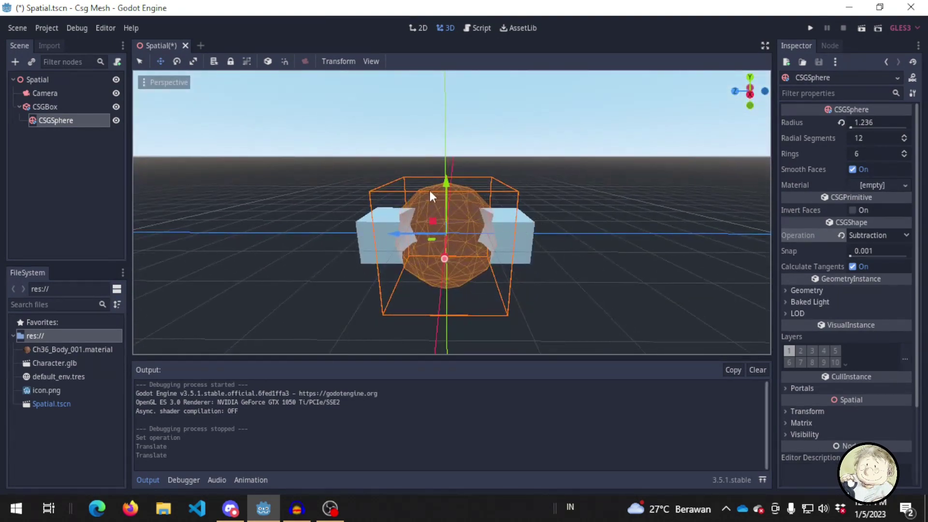
mouse_move(449, 181)
mouse_down()
mouse_move(449, 161)
mouse_move(450, 179)
mouse_up()
middle_drag(450, 179, 511, 319)
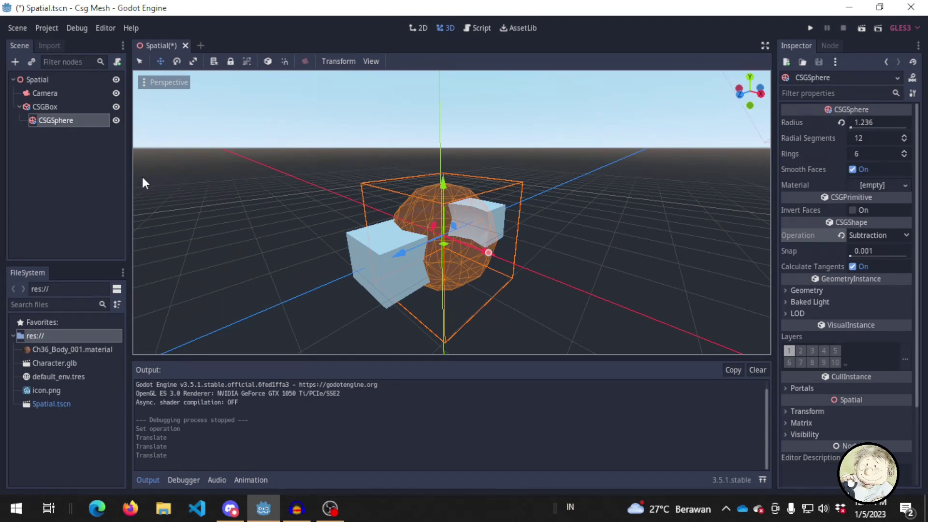
middle_drag(561, 201, 197, 125)
Resize the CSG box with its viewport handles to about 8.075 wide and 0.523 high, forming a thin slab around the sphere cut
click(72, 106)
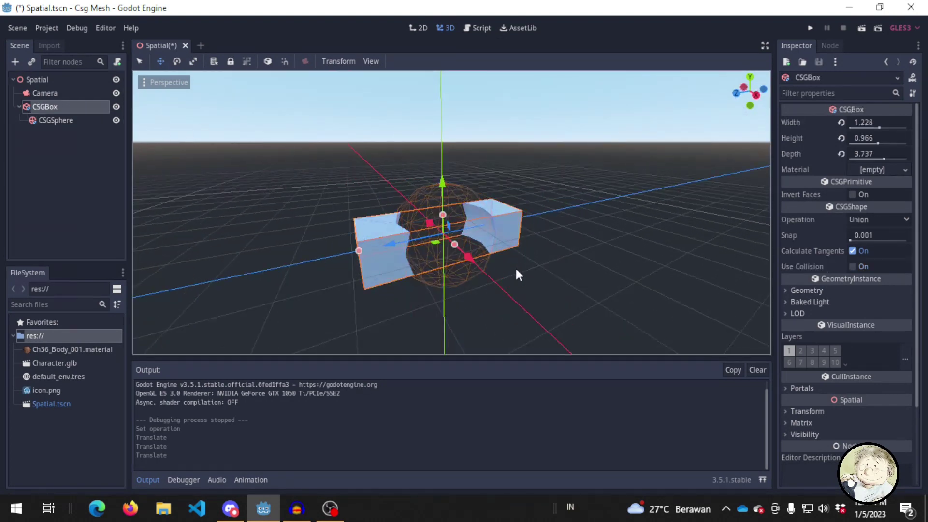
middle_drag(516, 266, 458, 245)
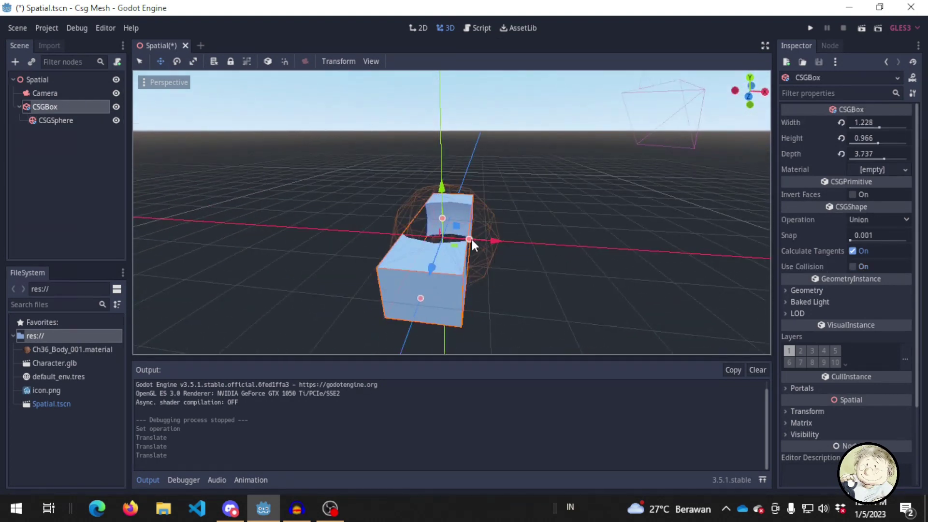
drag(471, 239, 638, 251)
middle_drag(639, 248, 243, 199)
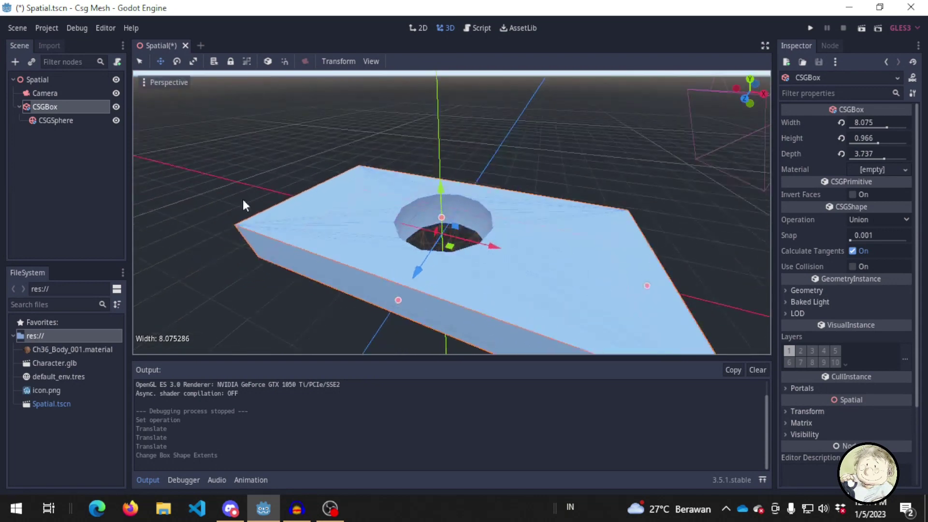
mouse_move(442, 218)
mouse_down()
mouse_move(445, 244)
mouse_move(447, 225)
mouse_up()
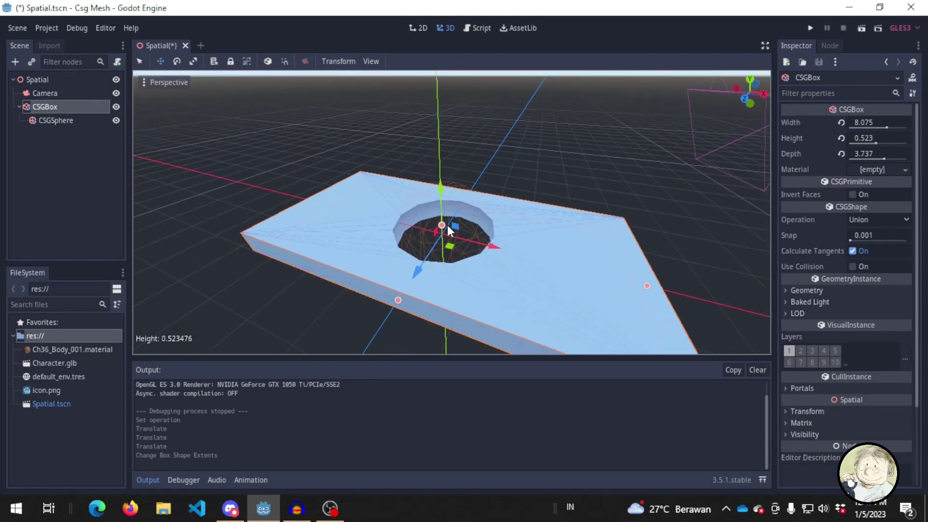
Enable Use Collision on the CSG box so physics bodies can collide with it
middle_drag(746, 230, 596, 194)
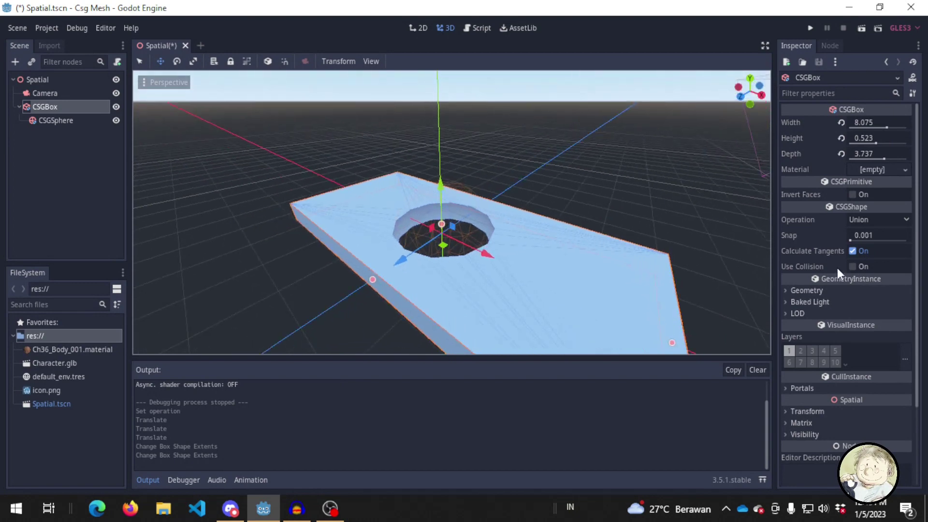
click(860, 264)
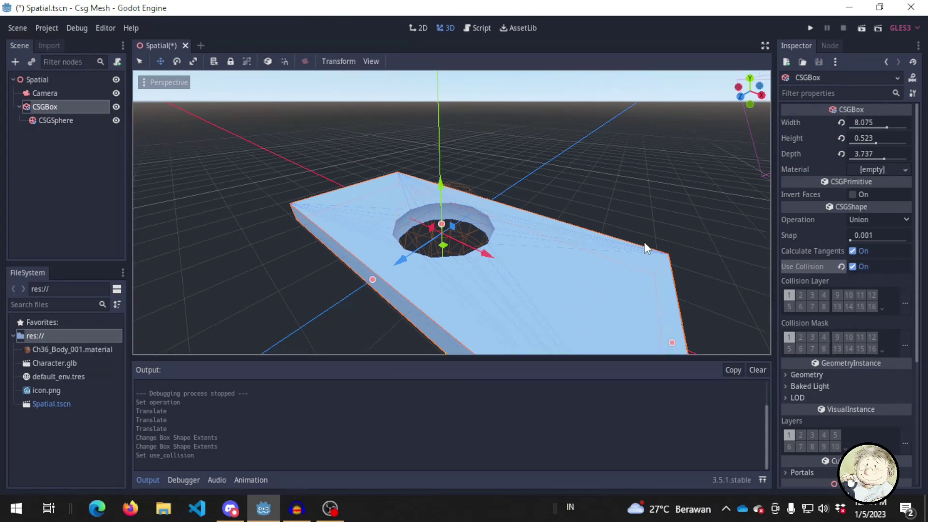
middle_drag(523, 240, 274, 265)
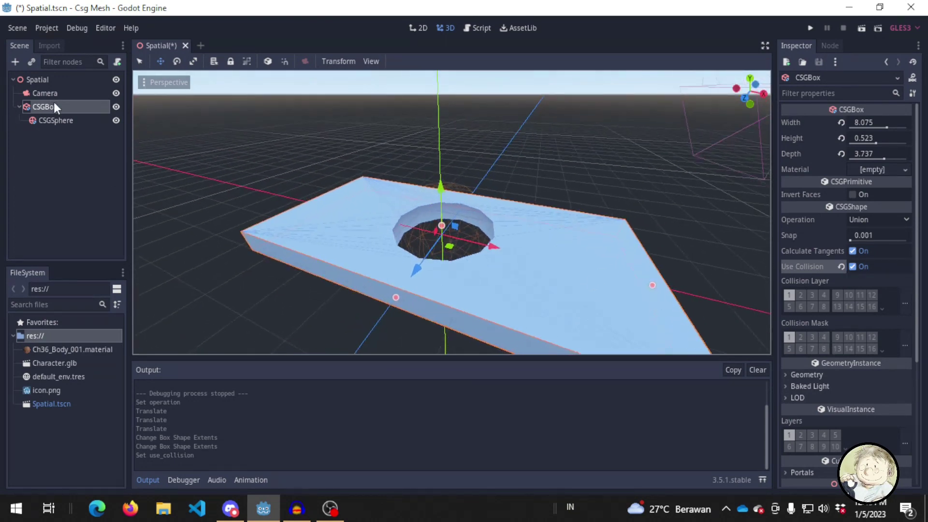
Add a RigidBody node directly under the scene's root Spatial node
click(48, 140)
key(ctrl+a)
text(rigi)
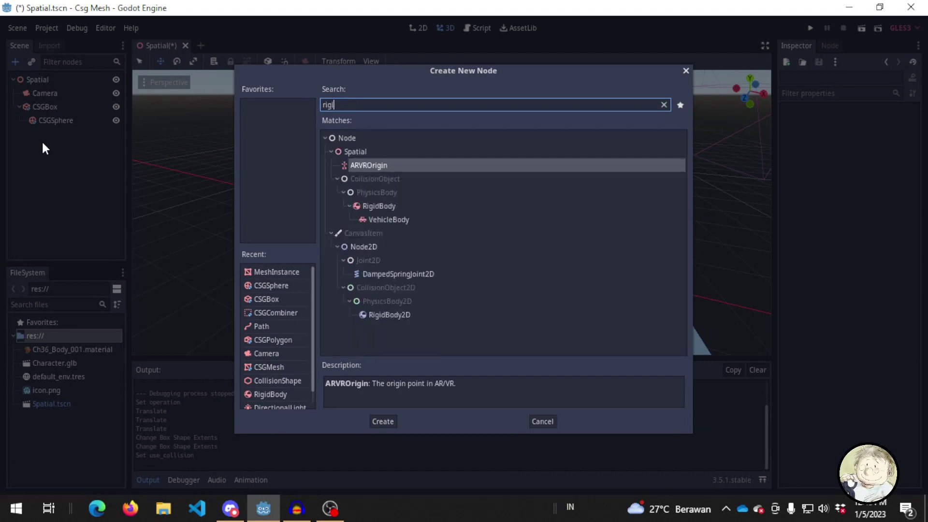
text(d)
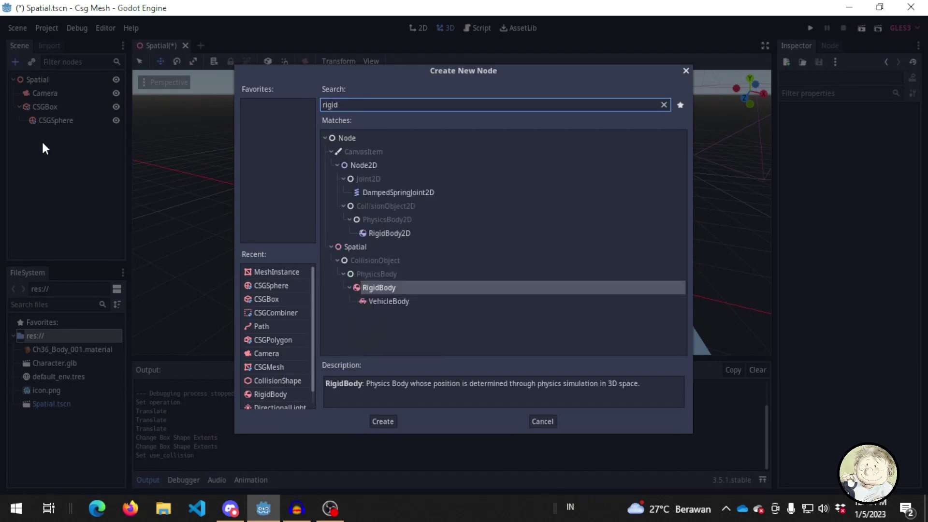
key(Return)
Add a MeshInstance child to the RigidBody and give it a new SphereMesh
key(ctrl+a)
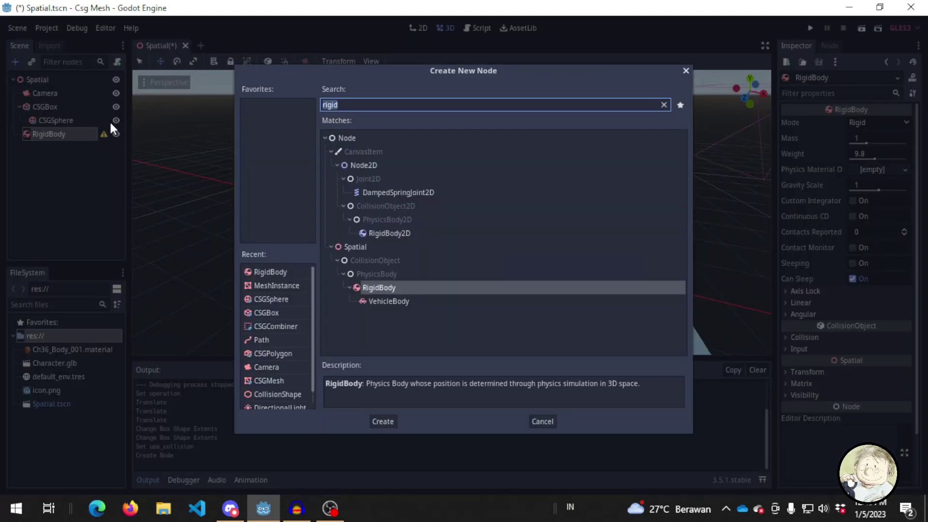
text(meshins)
key(Return)
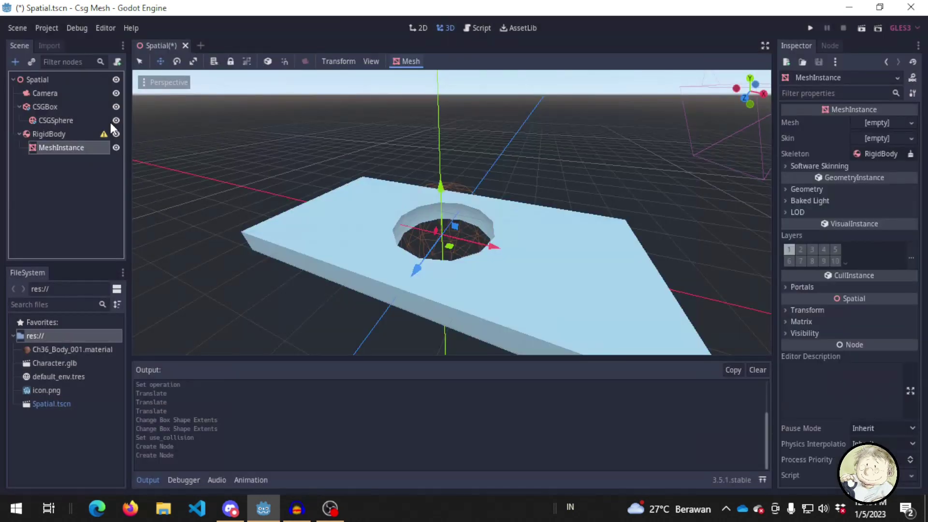
click(903, 124)
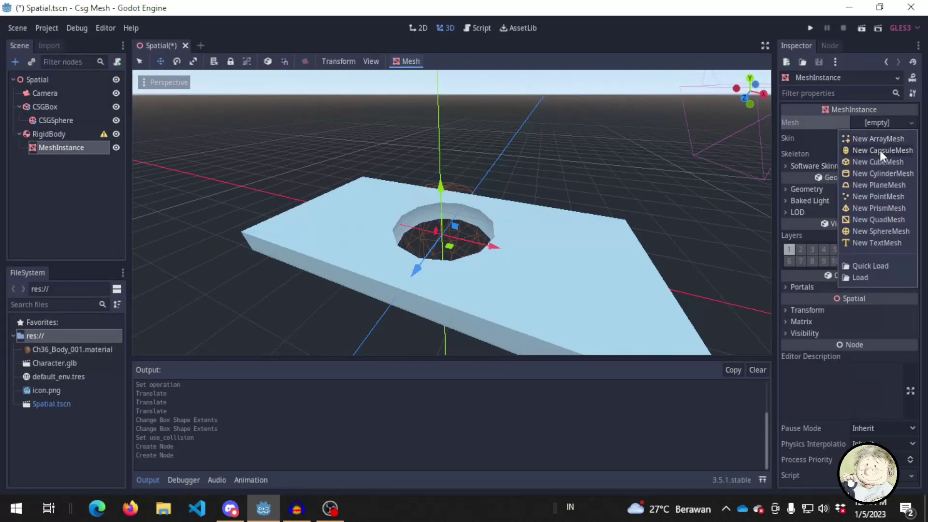
click(886, 227)
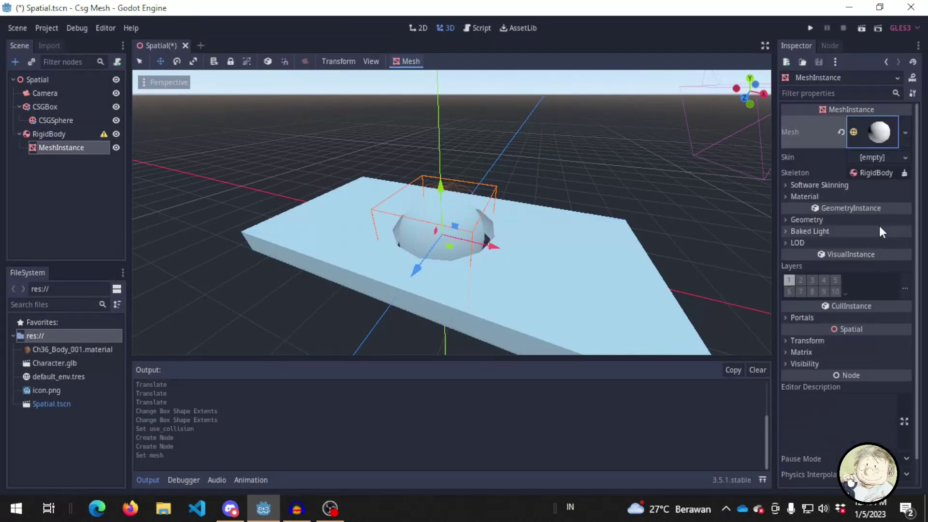
Add a CollisionShape child to the RigidBody and assign it a new SphereShape
click(71, 137)
key(ctrl+a)
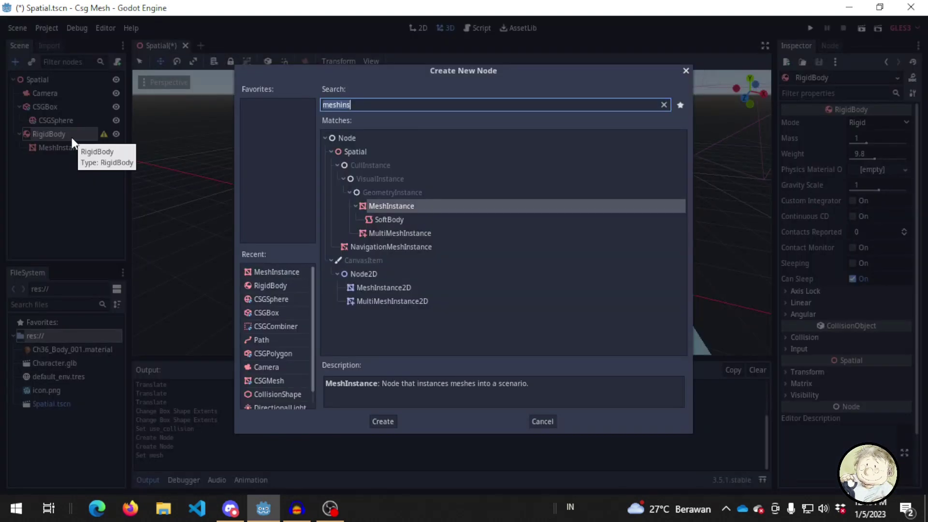
text(collisionsh)
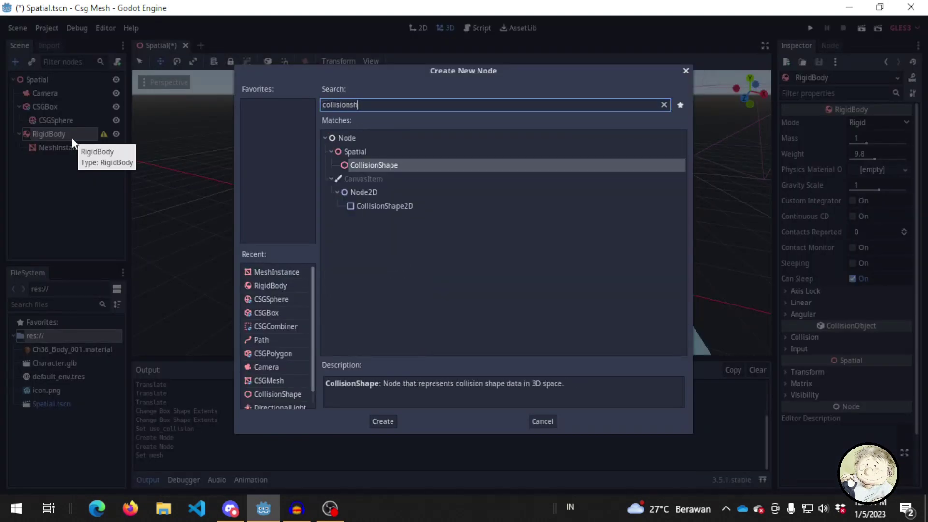
key(Return)
click(897, 119)
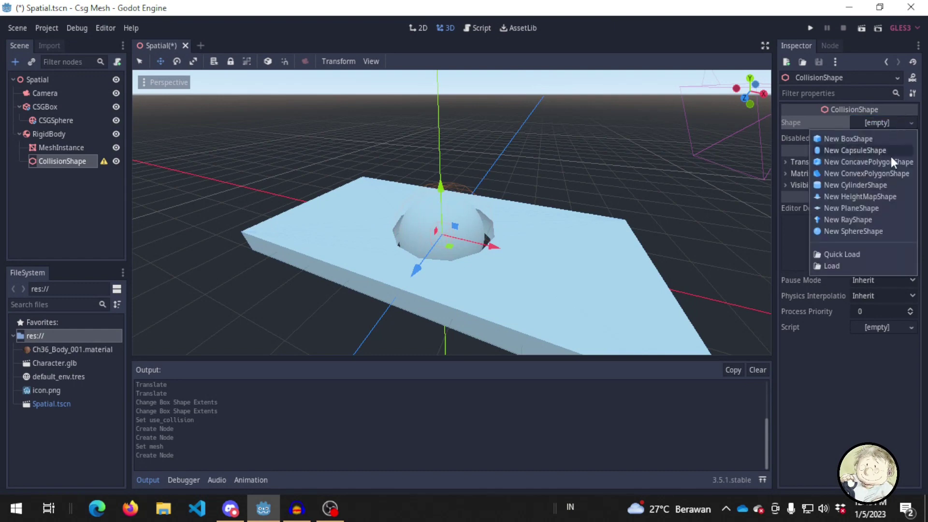
click(881, 230)
Move the RigidBody above the slab, run the project to test the collision, and close the game window
click(65, 136)
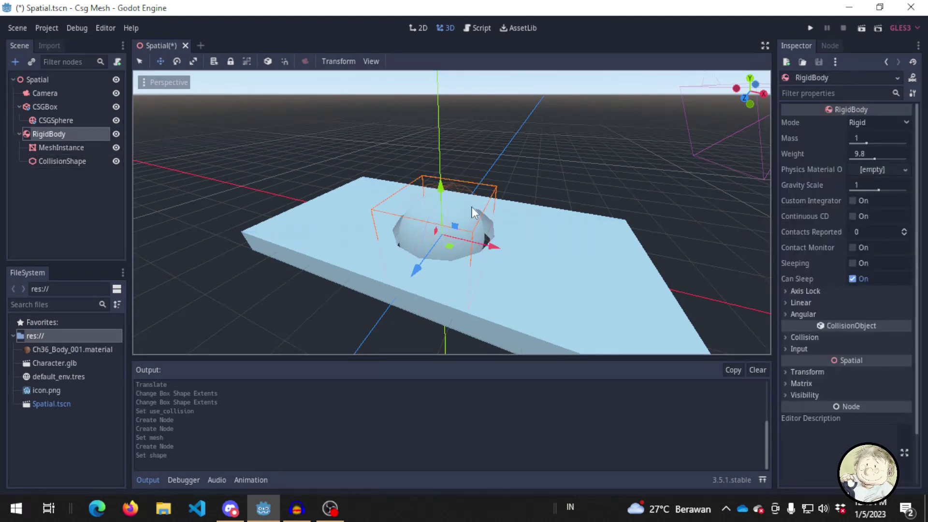
drag(448, 194, 437, 99)
drag(494, 168, 636, 128)
click(806, 32)
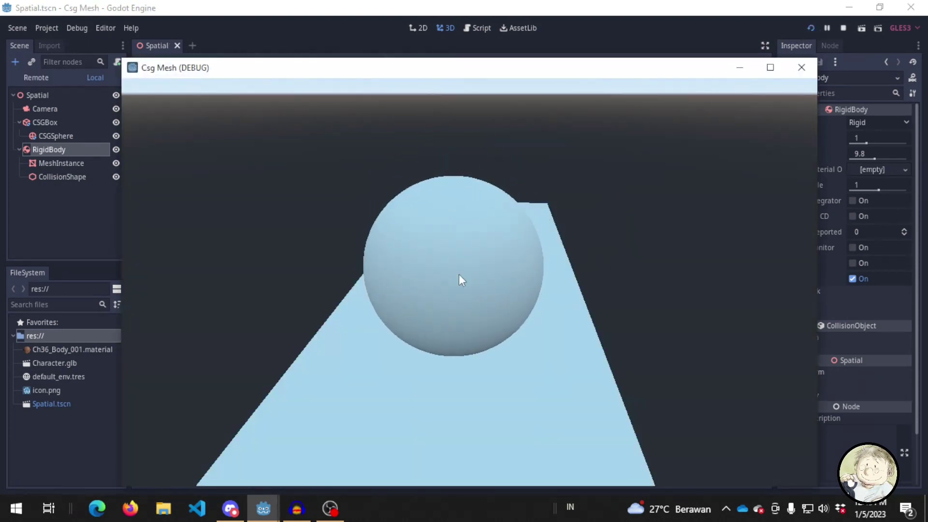
click(801, 68)
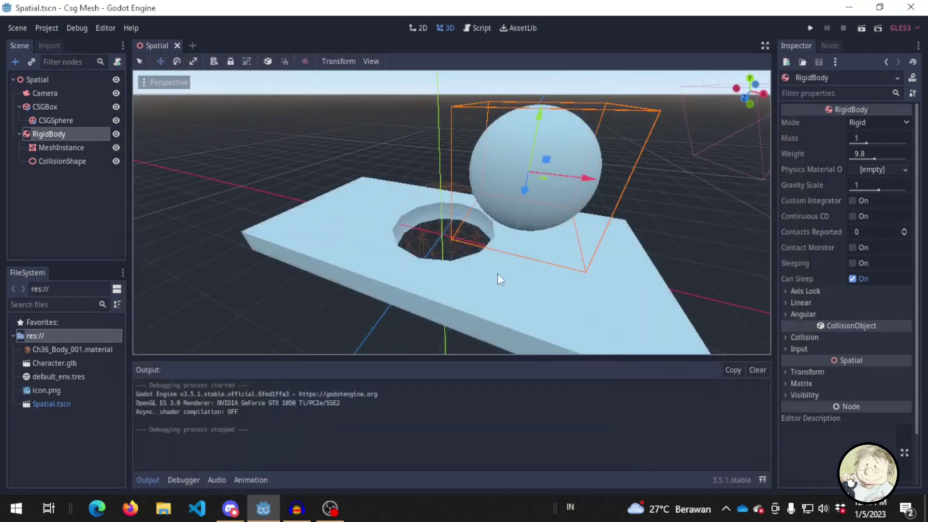
Delete the RigidBody together with its mesh and collision shape children
click(77, 116)
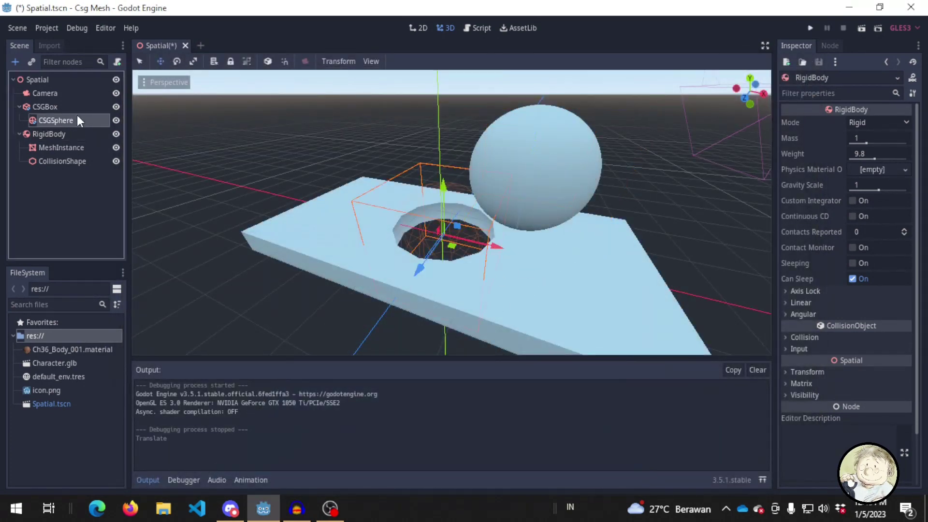
click(77, 112)
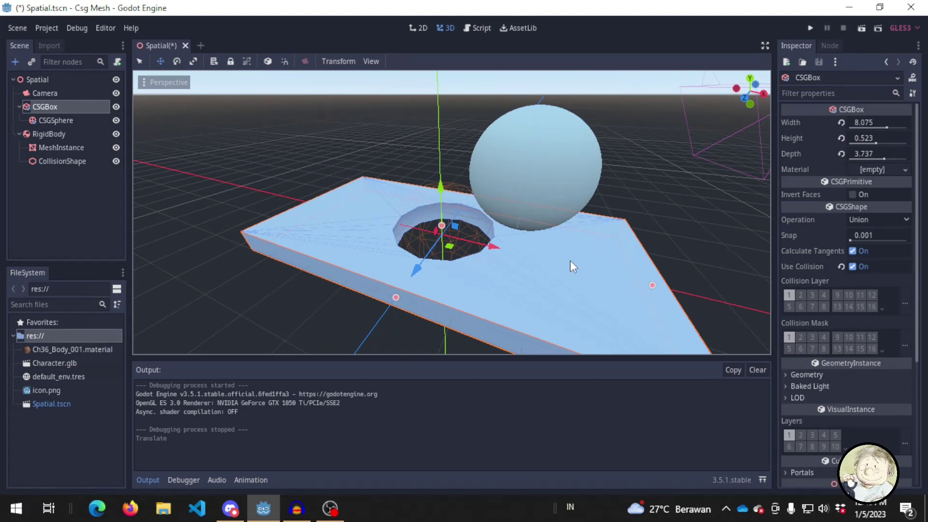
click(61, 133)
key(Delete)
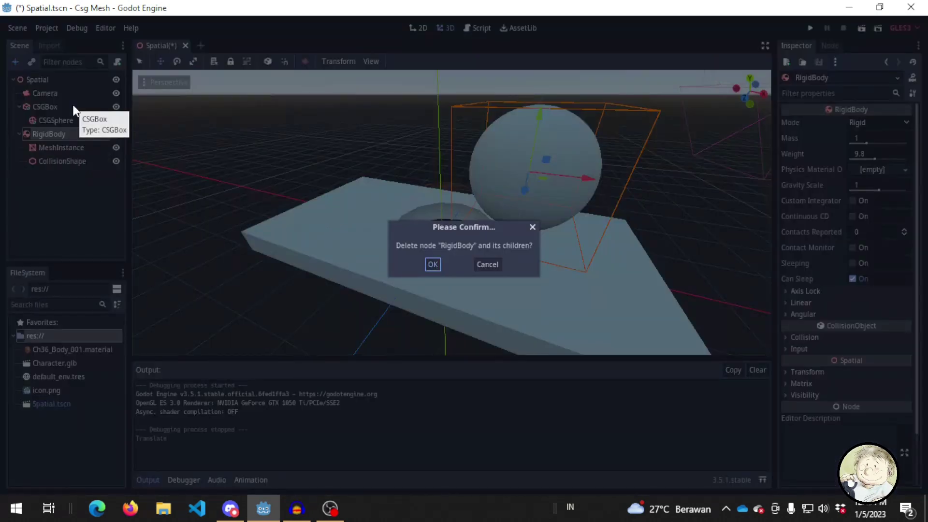
key(Return)
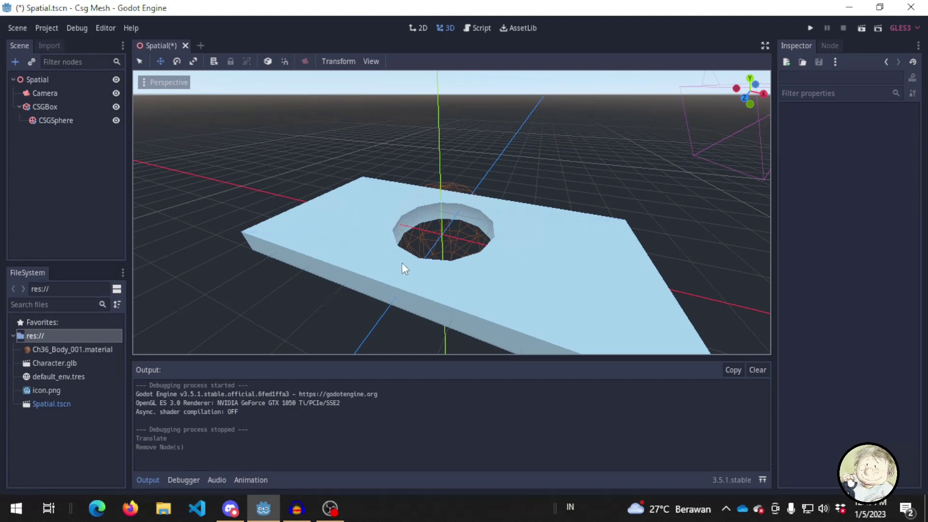
Delete the CSG box together with its nested CSG sphere
click(80, 91)
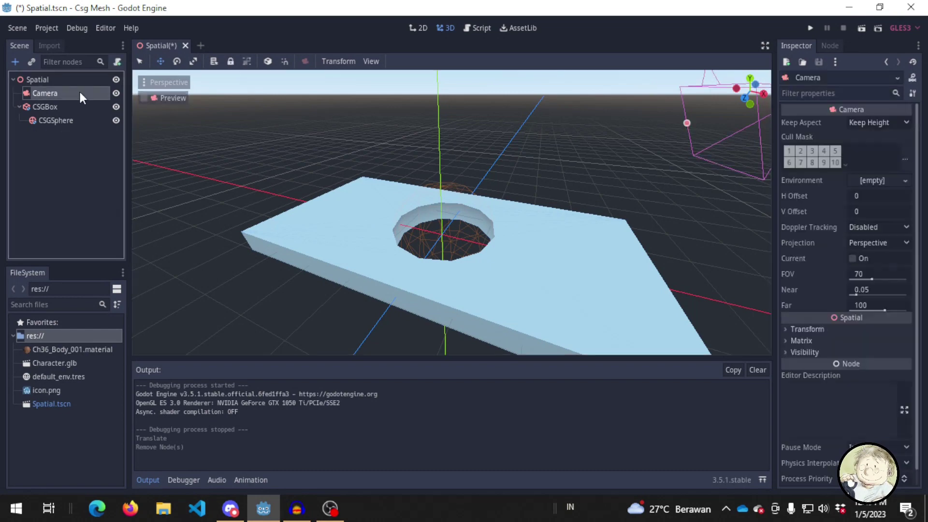
click(78, 107)
key(Delete)
key(Return)
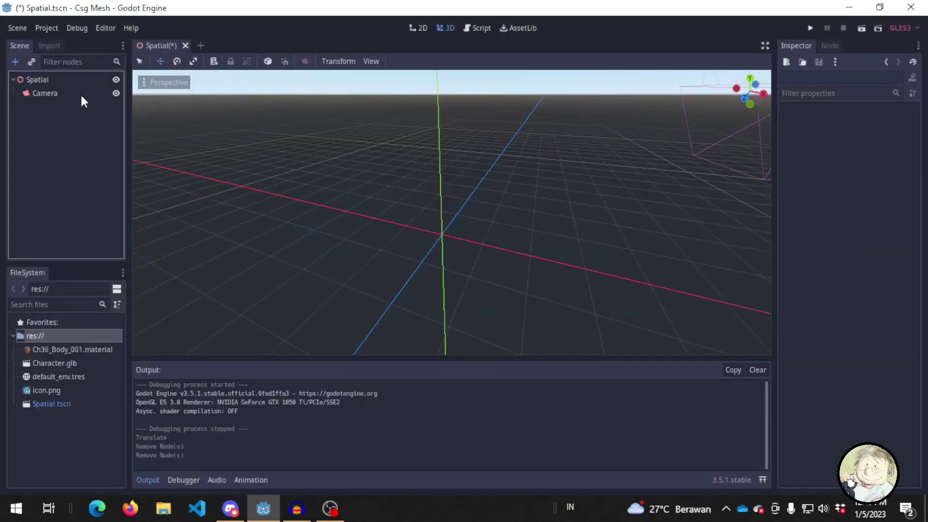
Add a CSGPolygon node under the root Spatial node and view it up close from the side
click(79, 76)
key(ctrl+a)
text(csg)
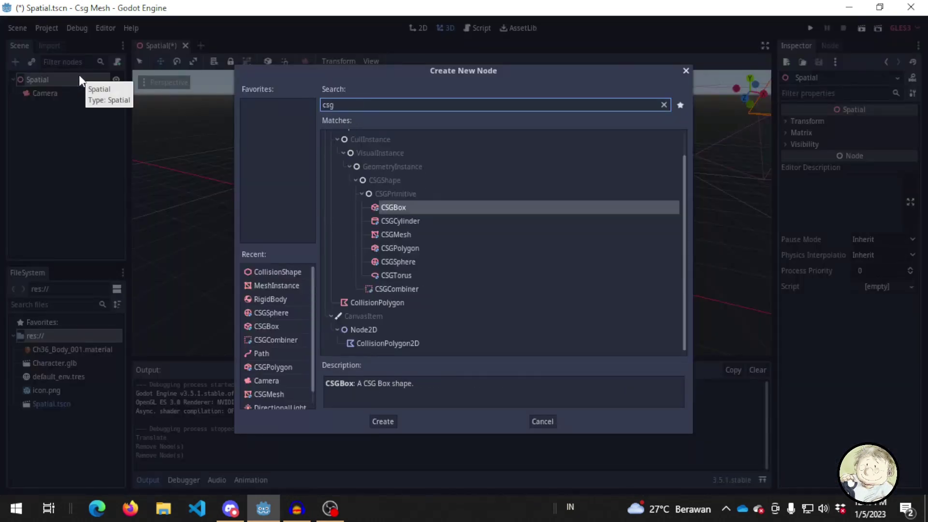
text(poly)
key(Return)
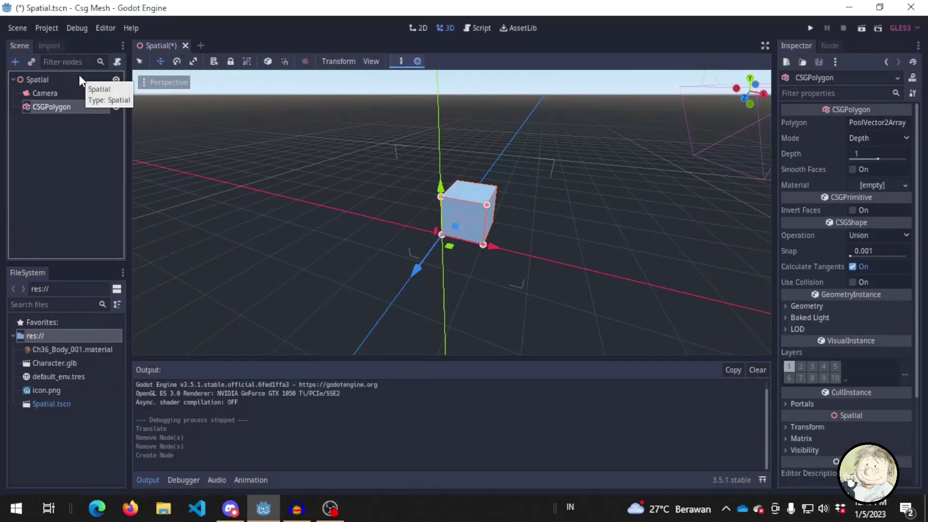
scroll(459, 186, up, 5)
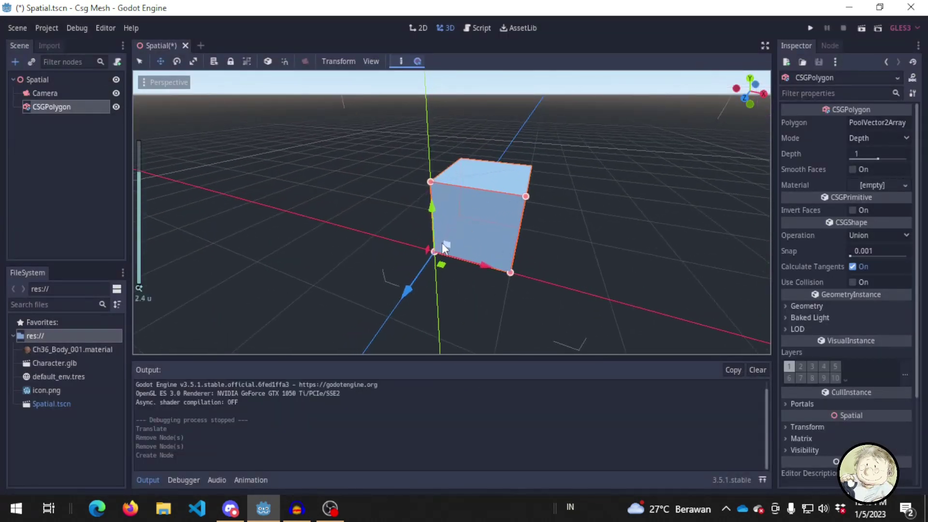
middle_drag(441, 243, 803, 151)
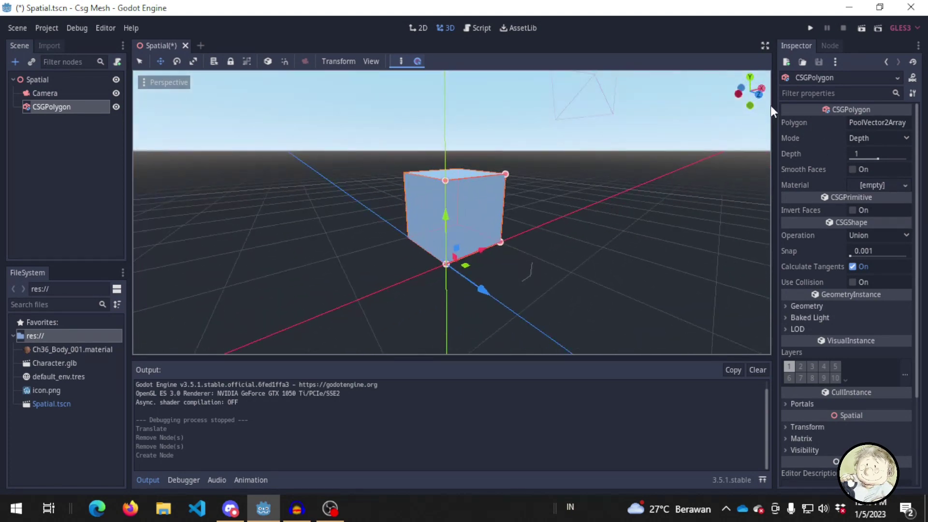
Add a CSGBox under the root Spatial node and adjust its depth to about 0.537 and height to 1.99
click(60, 80)
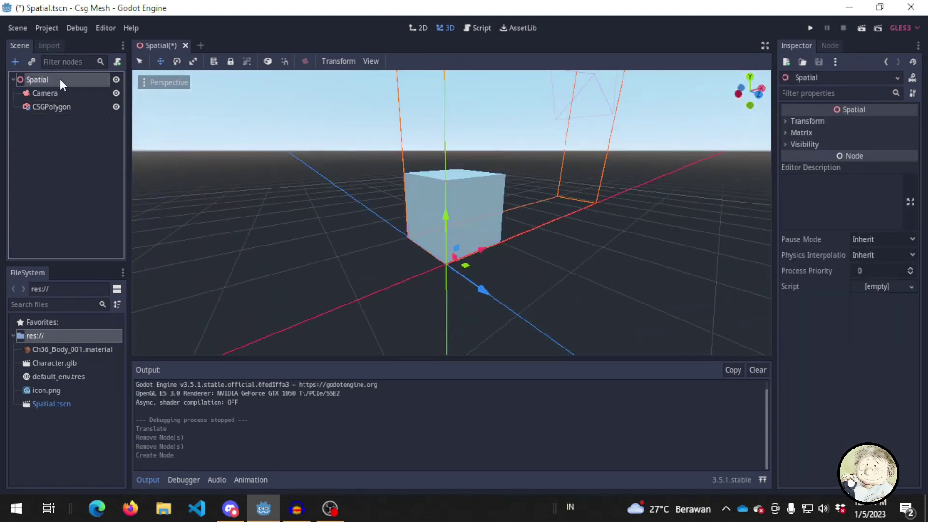
key(ctrl+a)
text(gbox)
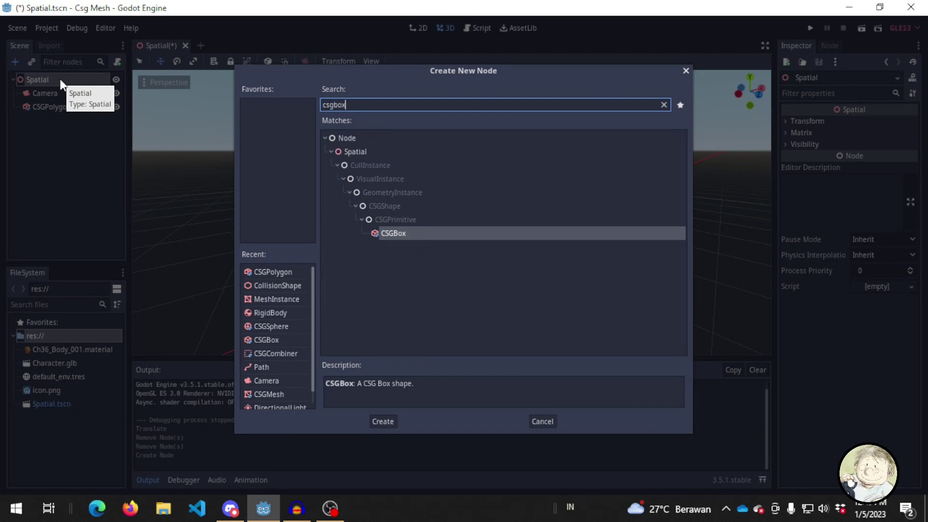
key(Return)
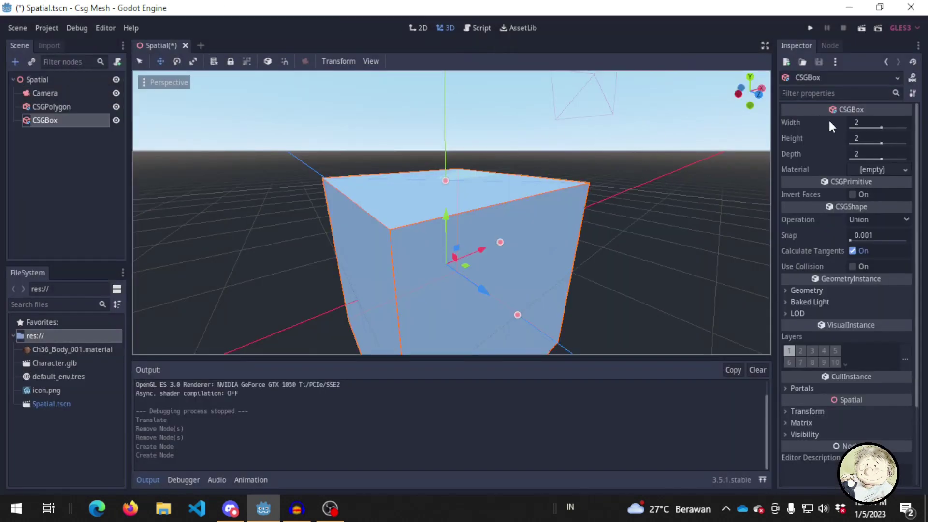
drag(880, 156, 879, 135)
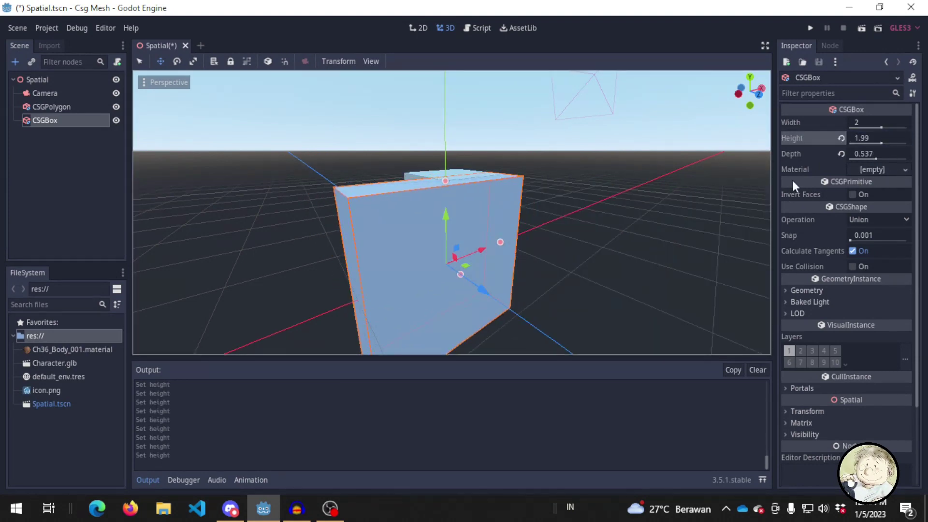
Delete the newly added CSG box from the scene
key(Delete)
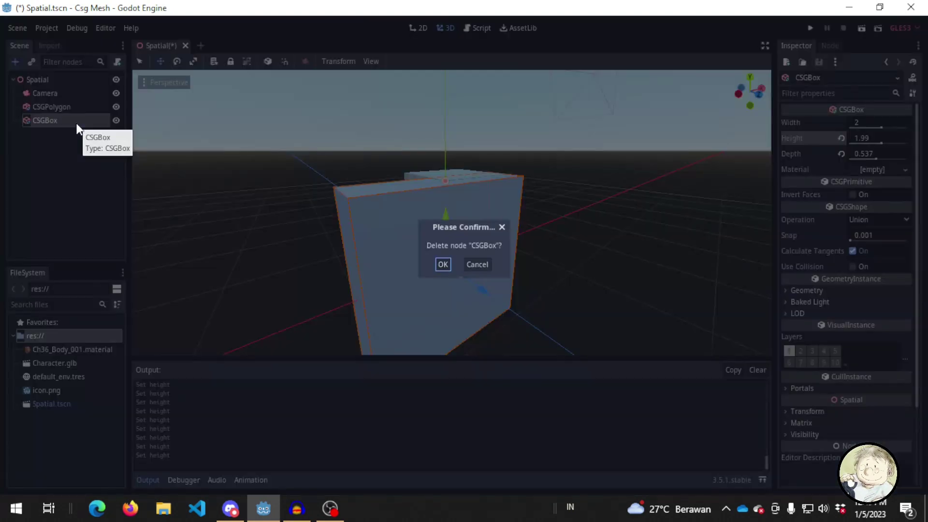
key(Return)
Expand the CSGPolygon's point array and move its two outer corner points outward along X, the lower one to about X 2.12
click(68, 108)
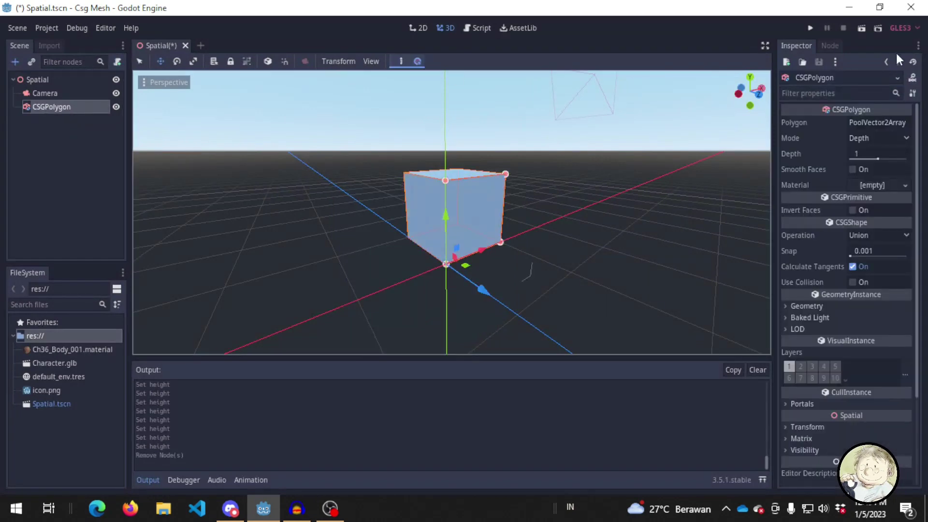
click(880, 123)
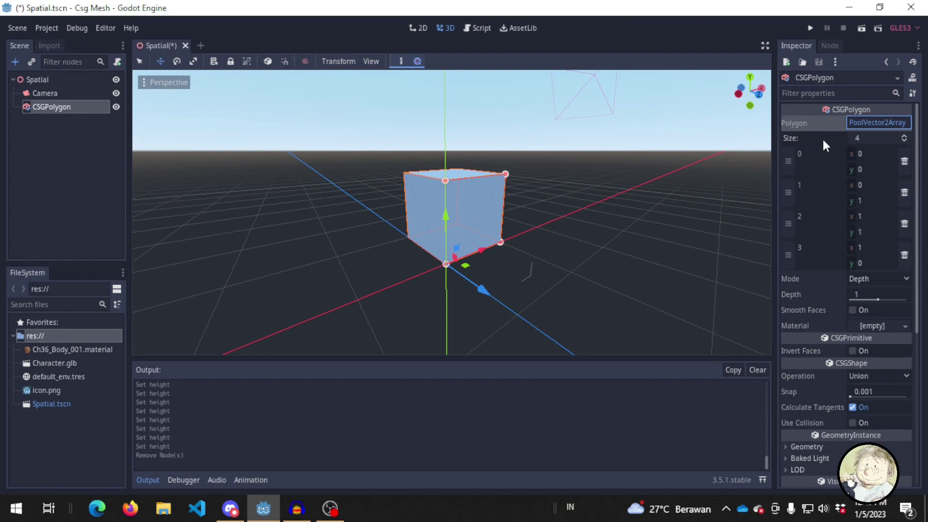
middle_drag(660, 256, 579, 274)
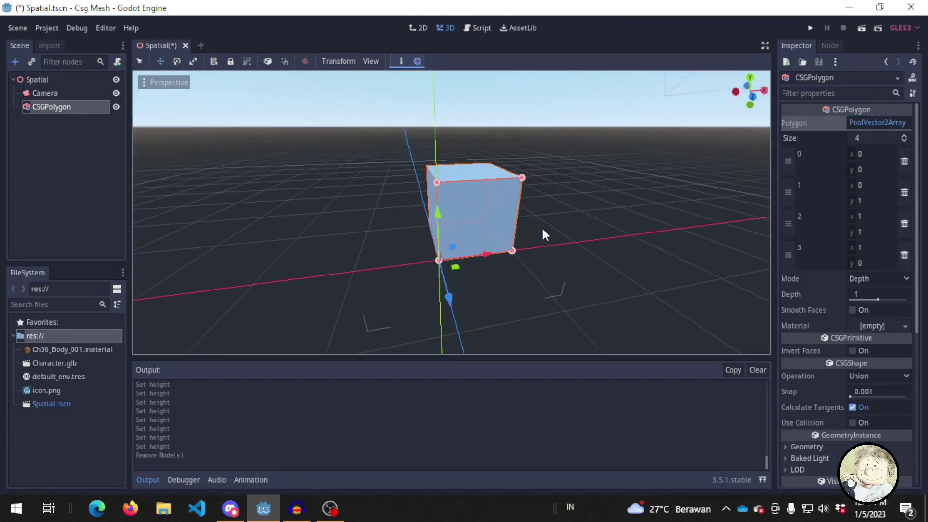
drag(512, 249, 582, 241)
middle_drag(602, 241, 540, 204)
drag(526, 205, 631, 175)
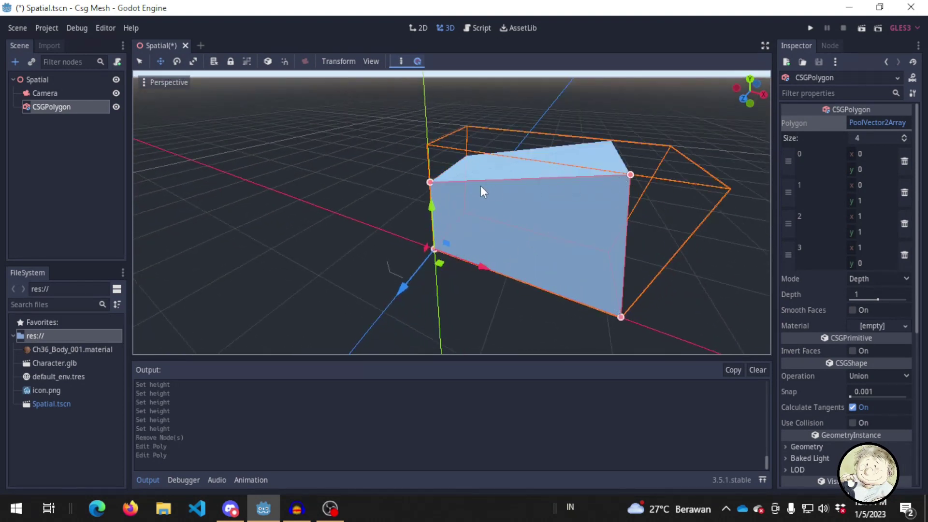
click(436, 226)
middle_drag(436, 225, 539, 294)
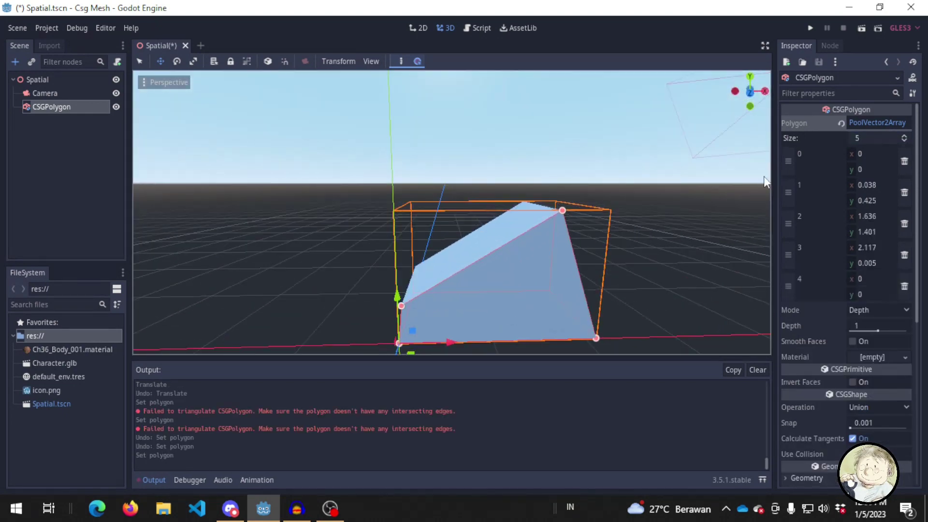
Redraw the CSGPolygon outline from the origin as a closed five-point shape with a low peak, a dip and a higher peak
middle_drag(597, 254, 600, 251)
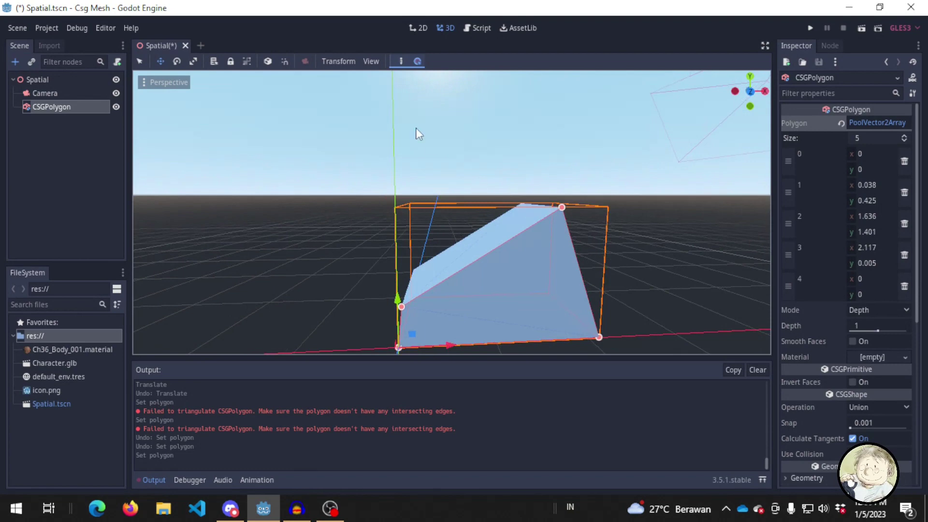
click(401, 61)
click(669, 216)
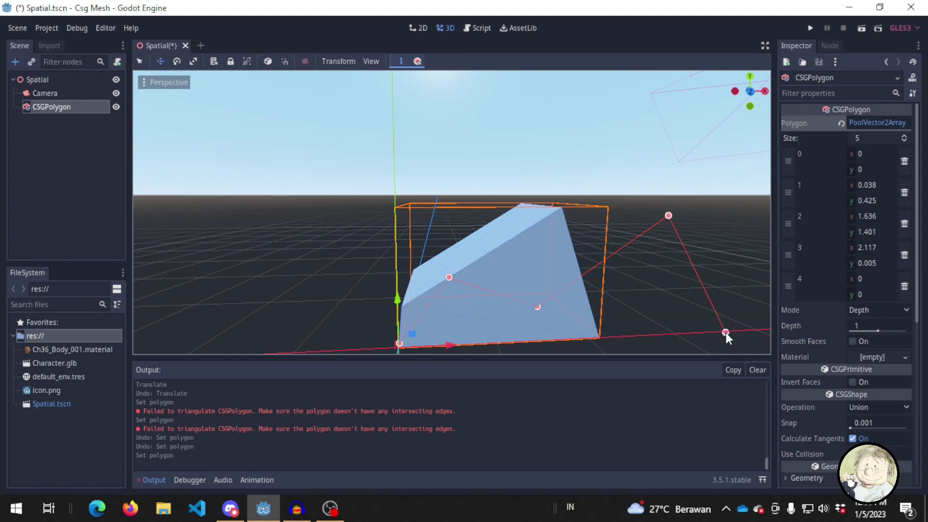
click(726, 332)
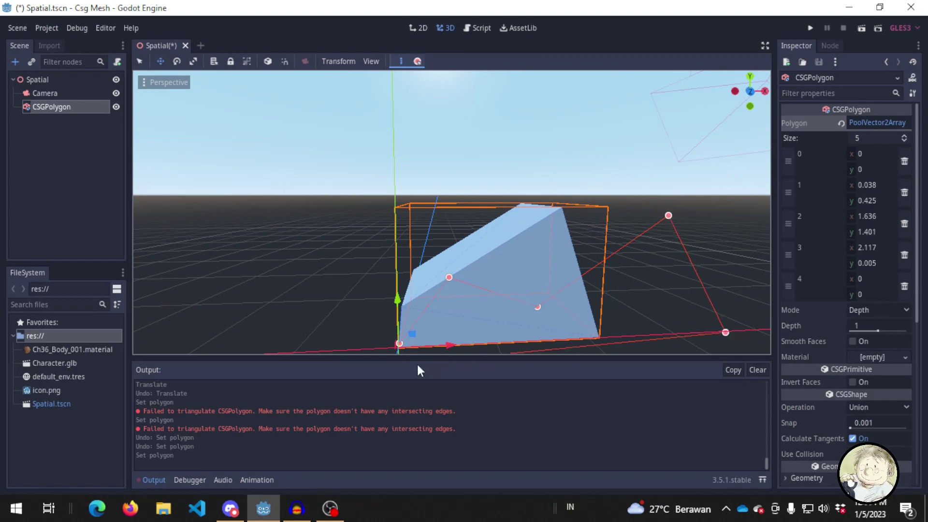
click(401, 343)
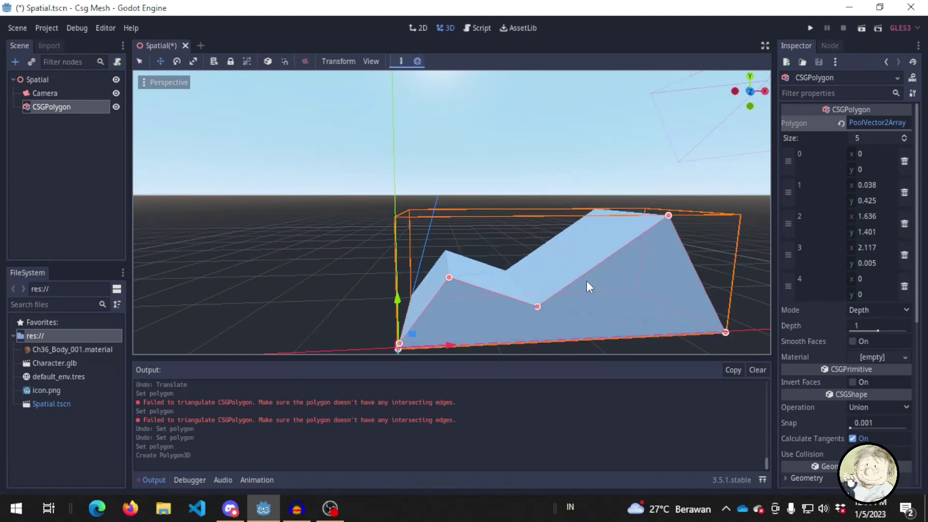
Collapse the polygon's point array and inspect the two-peaked extruded shape from several angles
scroll(623, 278, down, 3)
mouse_move(635, 275)
middle_down()
mouse_move(521, 286)
mouse_move(633, 265)
middle_up()
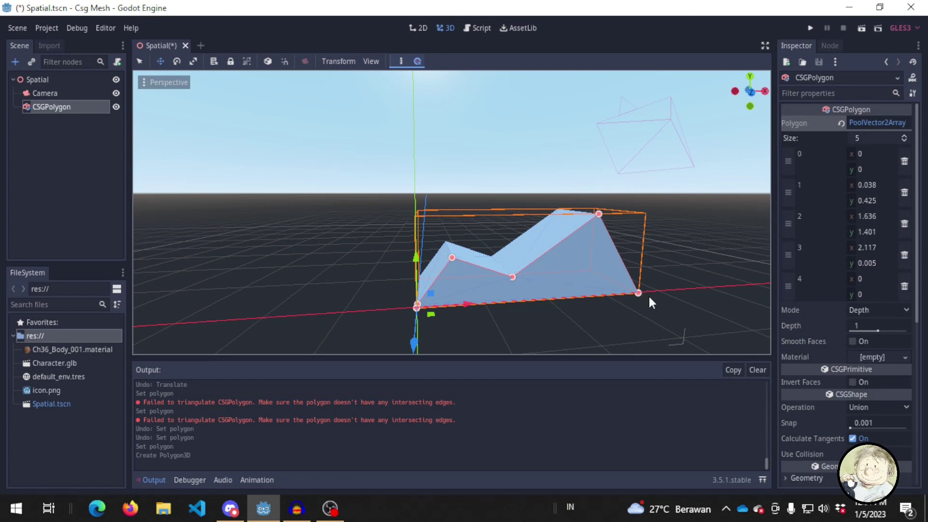
scroll(648, 282, down, 2)
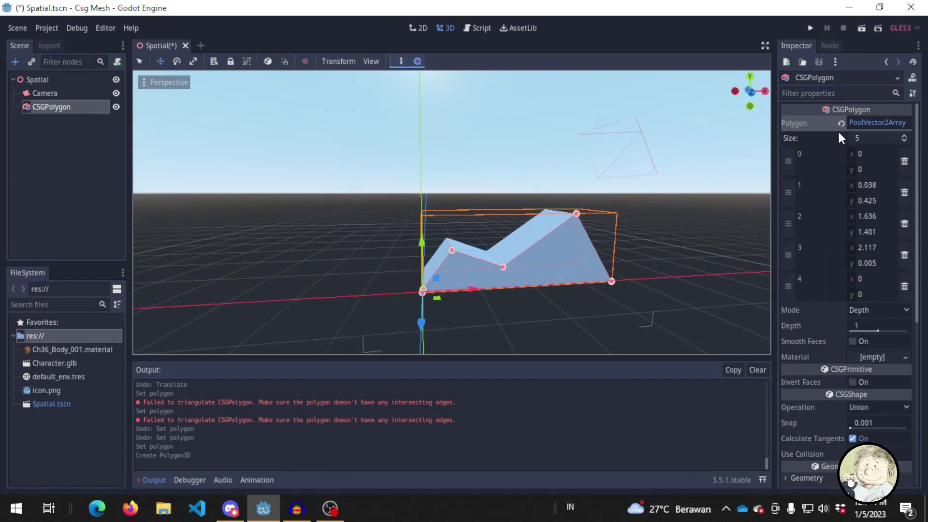
click(858, 118)
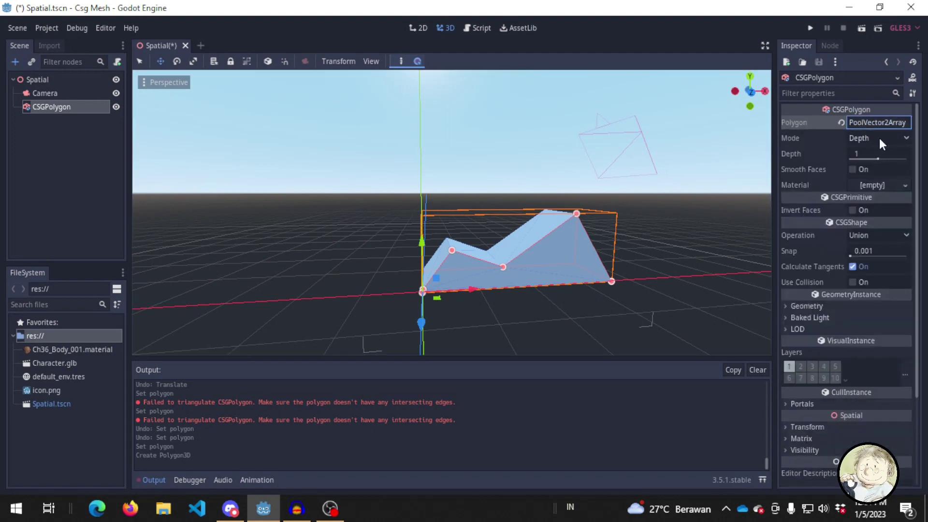
middle_drag(461, 334, 638, 312)
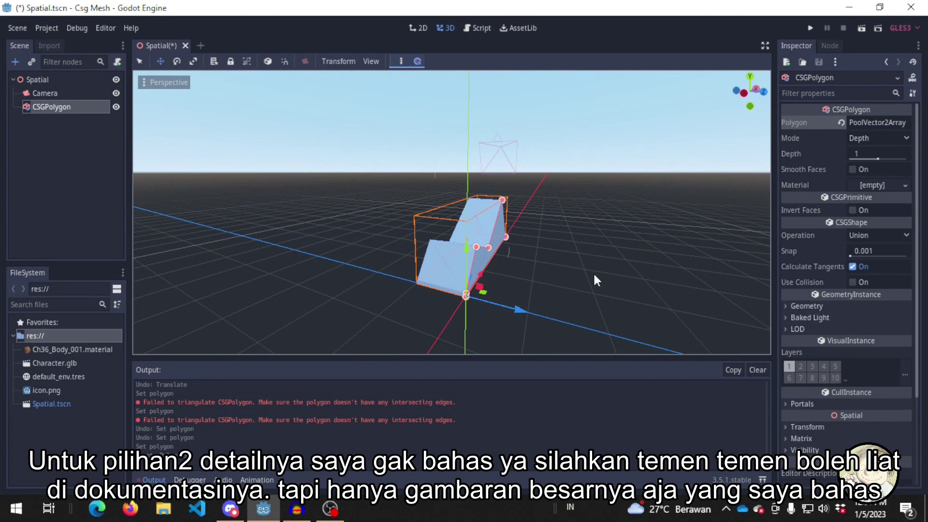
middle_drag(594, 276, 572, 291)
scroll(555, 237, up, 2)
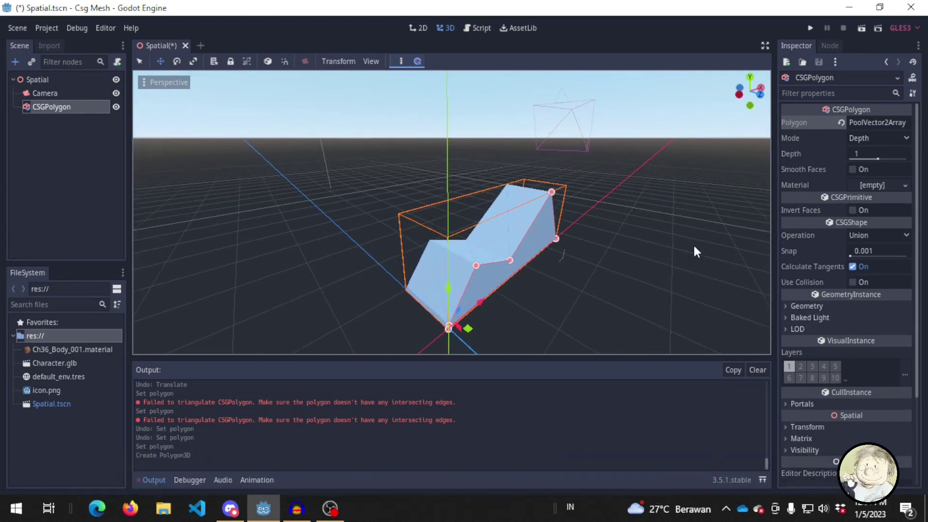
middle_drag(704, 234, 658, 195)
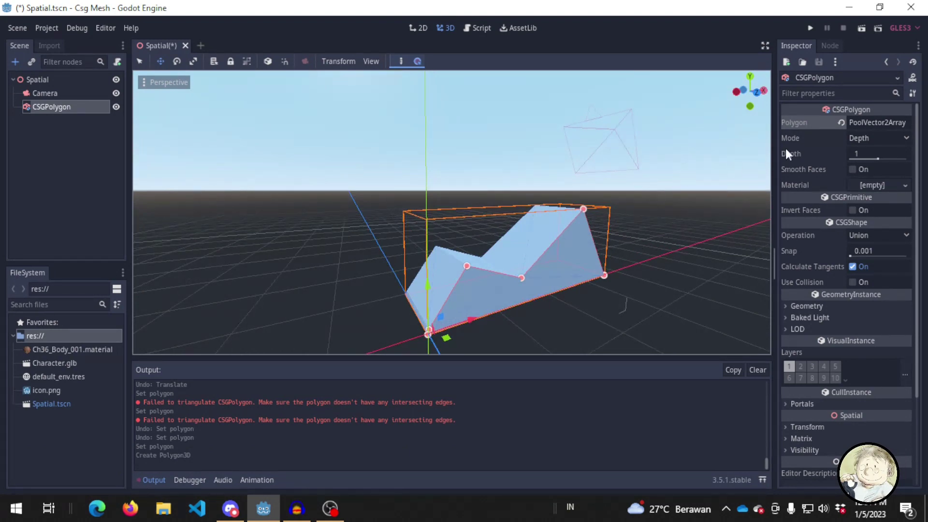
Set the CSGPolygon's mode to Spin and view the revolved shape from above
click(862, 137)
click(863, 166)
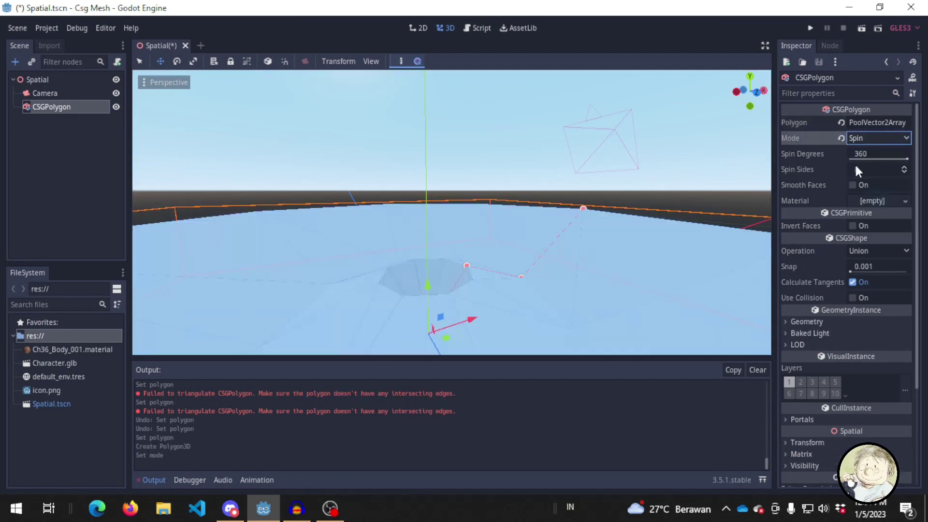
middle_drag(591, 239, 547, 288)
middle_drag(520, 258, 461, 310)
middle_drag(389, 270, 484, 265)
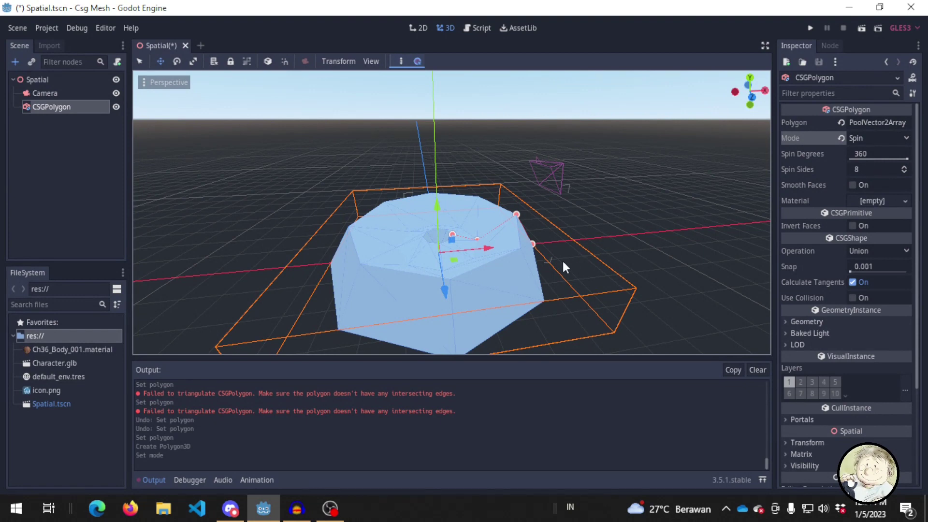
scroll(635, 228, up, 3)
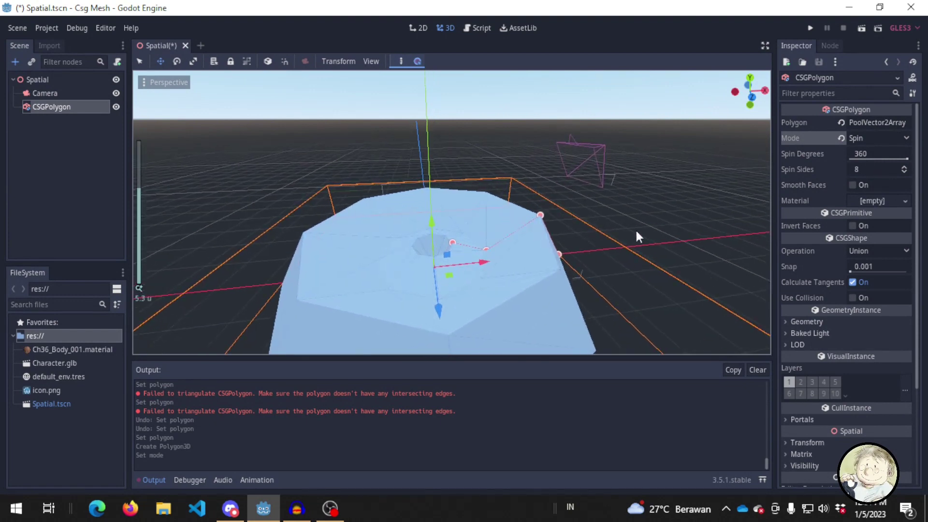
Switch the CSGPolygon's mode to Path and look at the bare outline up close
click(892, 138)
click(868, 178)
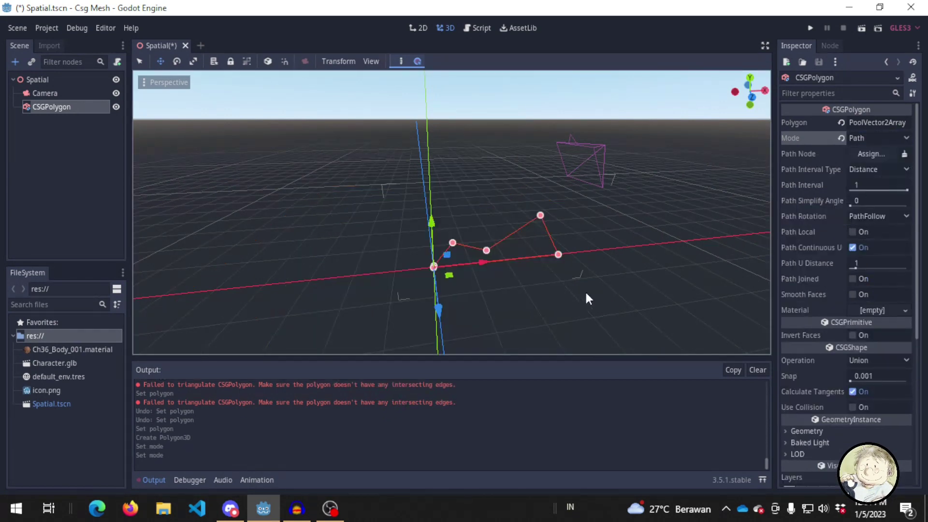
middle_drag(585, 290, 596, 267)
scroll(597, 268, up, 2)
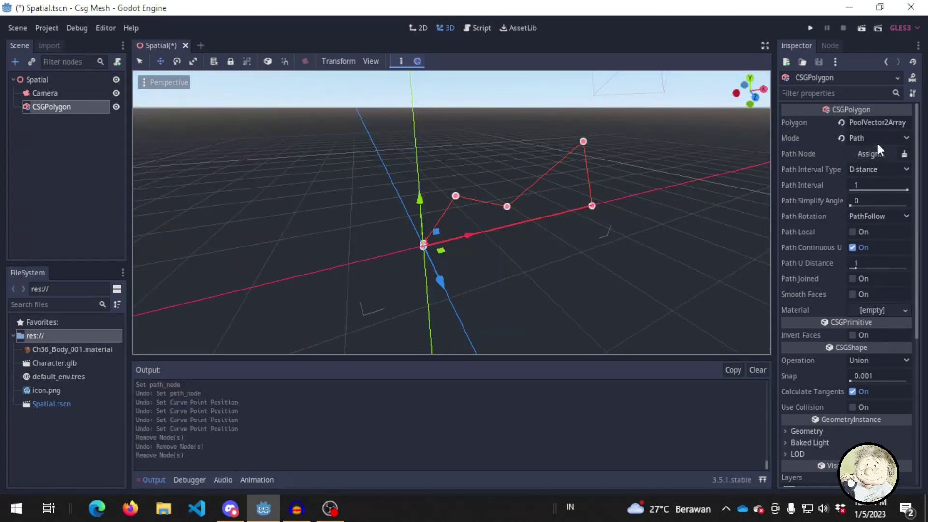
Move the outline's lower outer corner point inward along the X axis
click(876, 136)
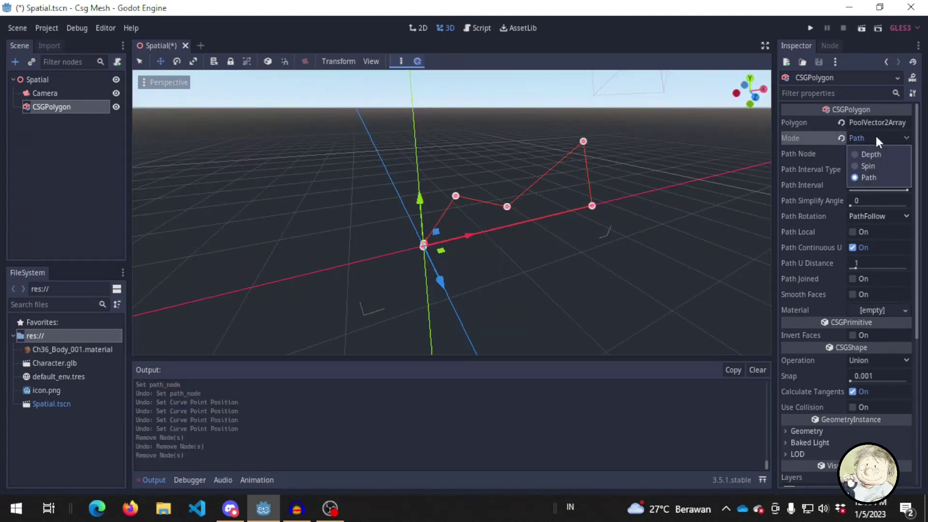
click(876, 136)
middle_drag(515, 265, 524, 270)
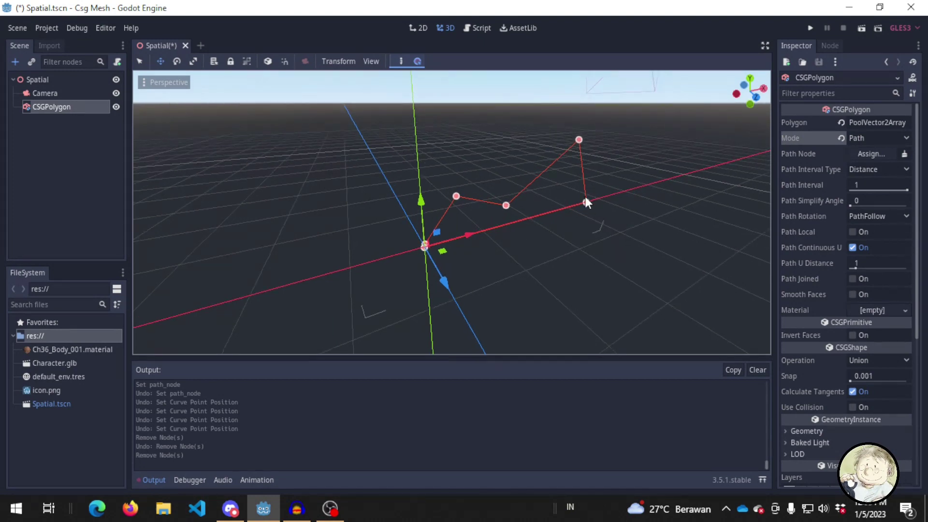
drag(586, 202, 494, 228)
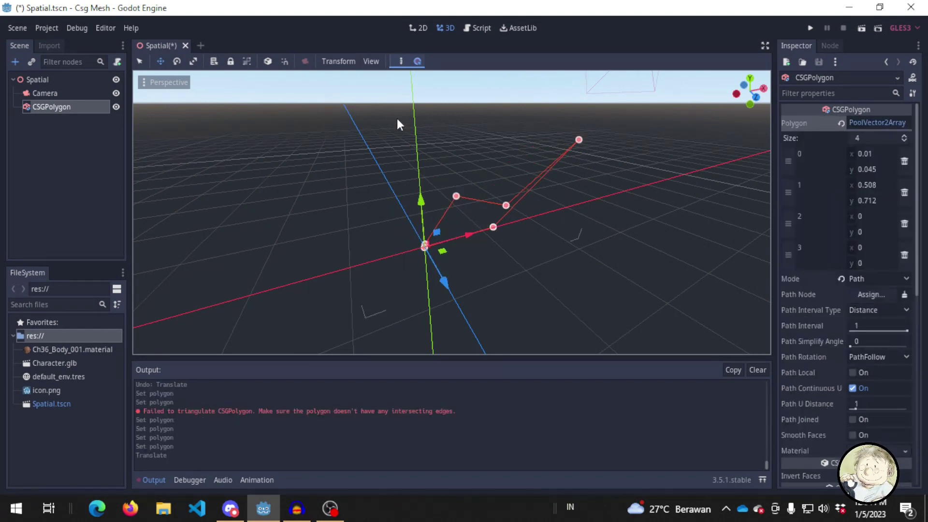
Redraw the CSGPolygon as a closed four-point outline starting at the origin, about 2.2 wide and 1.4 high
click(417, 61)
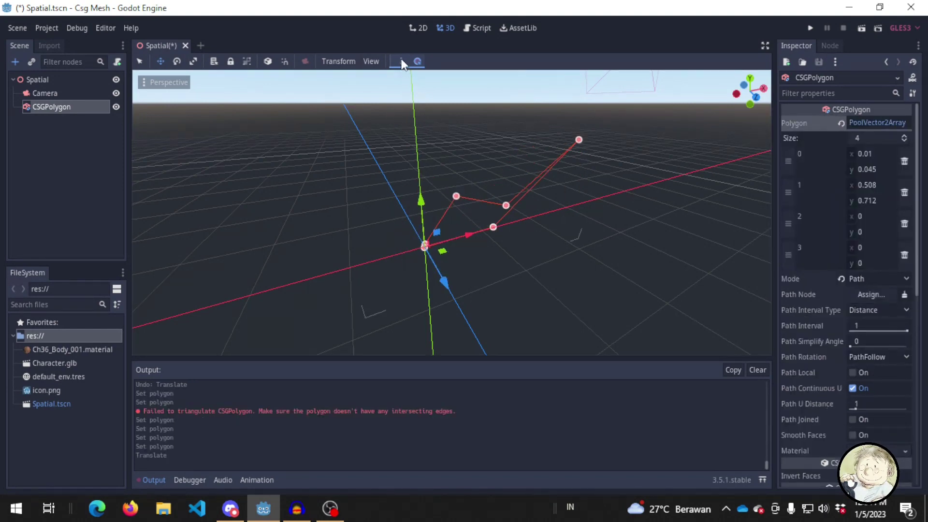
click(426, 246)
click(446, 153)
click(557, 136)
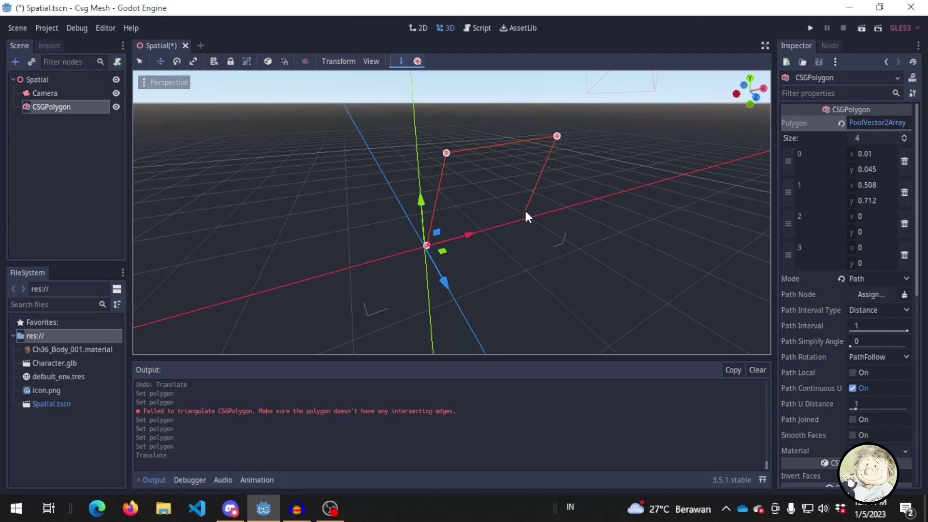
click(523, 218)
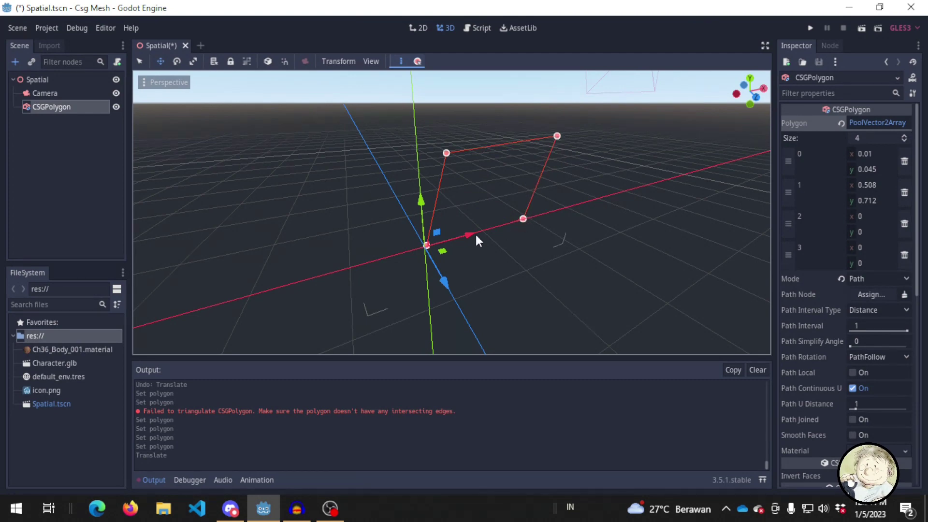
click(426, 246)
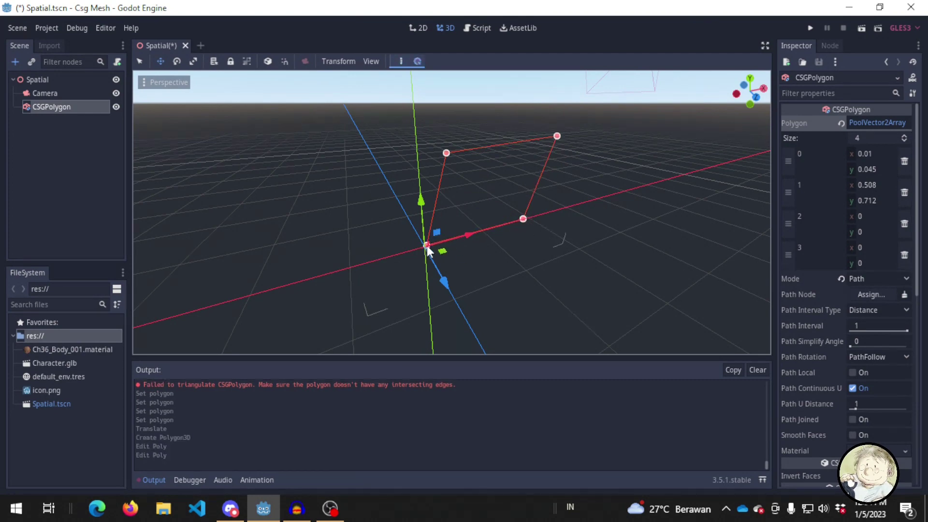
Add a Path node under the root Spatial node
middle_drag(426, 246, 508, 236)
click(71, 81)
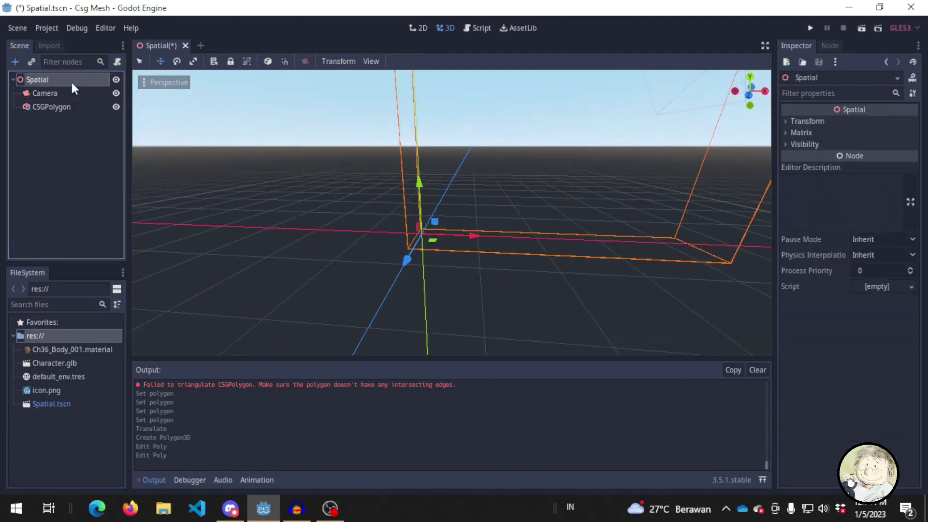
key(ctrl+a)
key(Return)
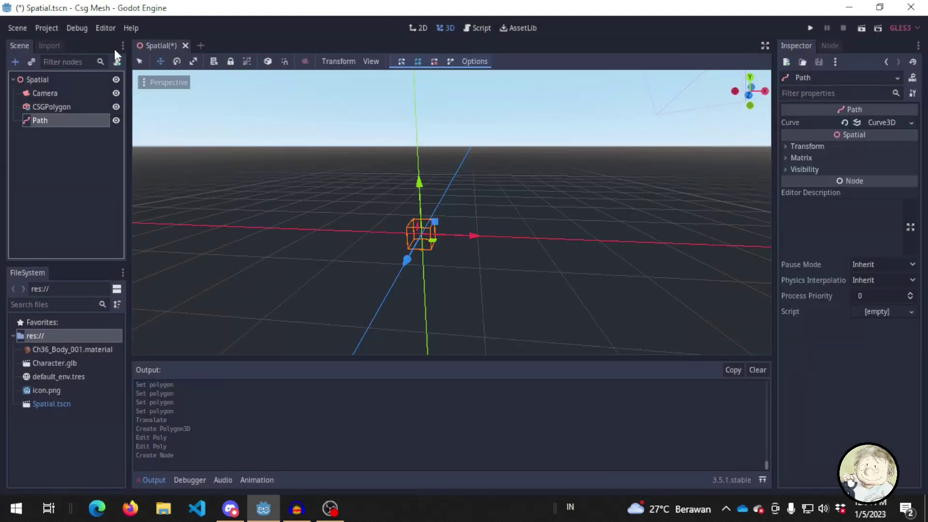
Place four curve points for the Path in a zigzag running outward from the origin along the Z axis
middle_drag(561, 167, 436, 65)
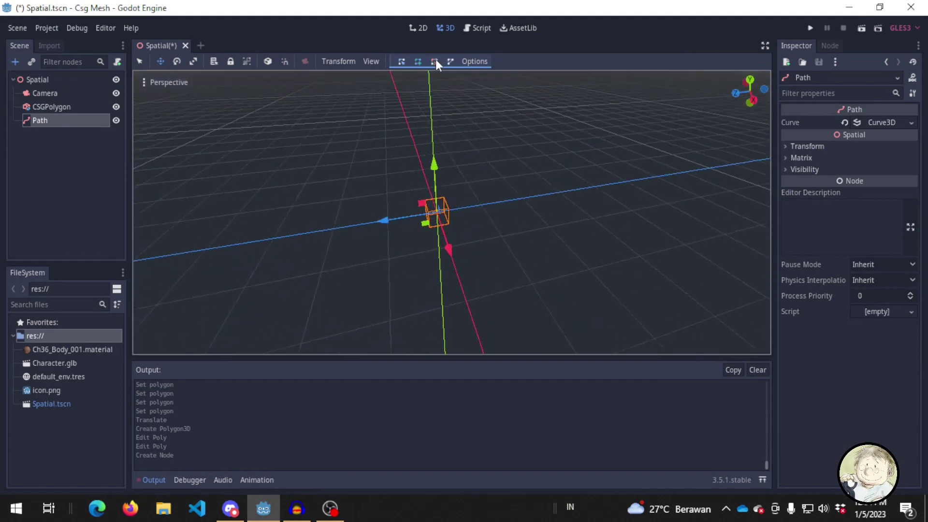
click(363, 222)
click(264, 205)
click(188, 288)
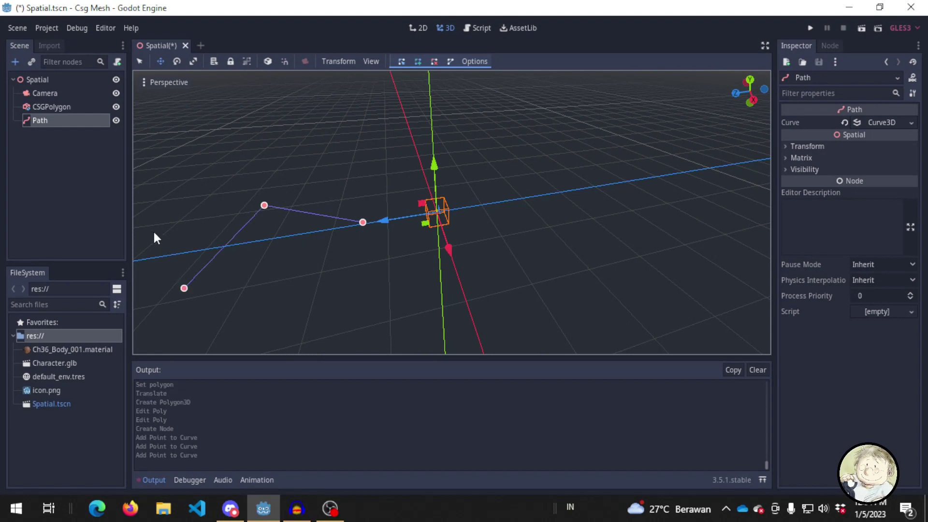
click(146, 226)
Reshape the Path's curve by moving its third point away from the Z axis
middle_drag(165, 238, 408, 298)
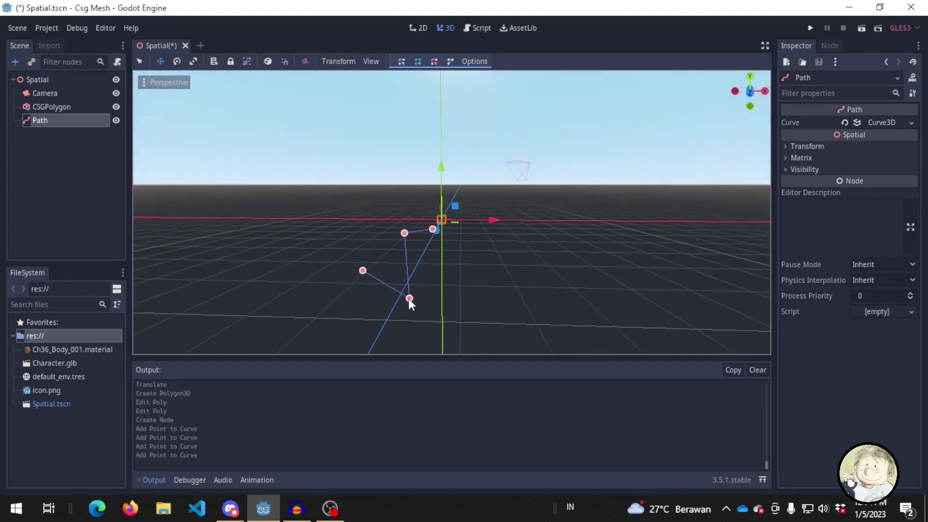
drag(410, 300, 323, 262)
middle_drag(377, 261, 355, 266)
Assign the Path node as the CSGPolygon's path node
click(74, 107)
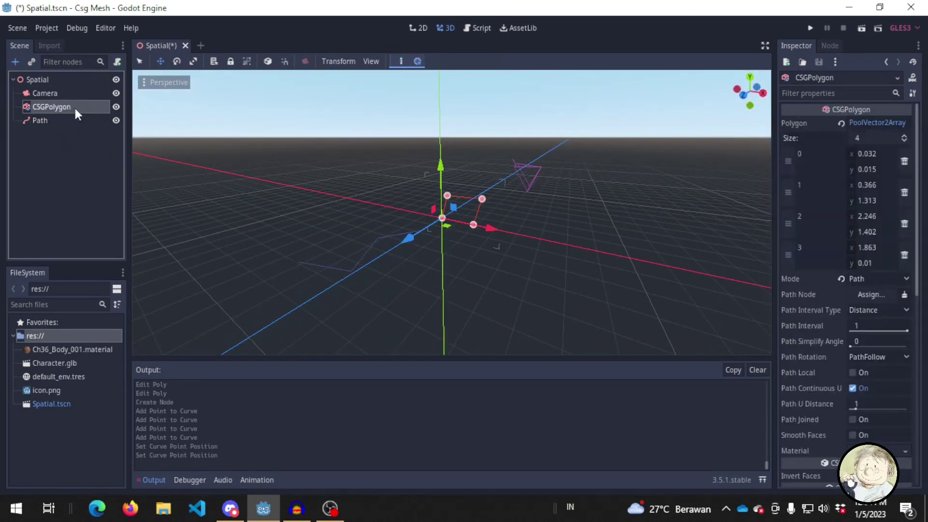
click(879, 280)
click(880, 280)
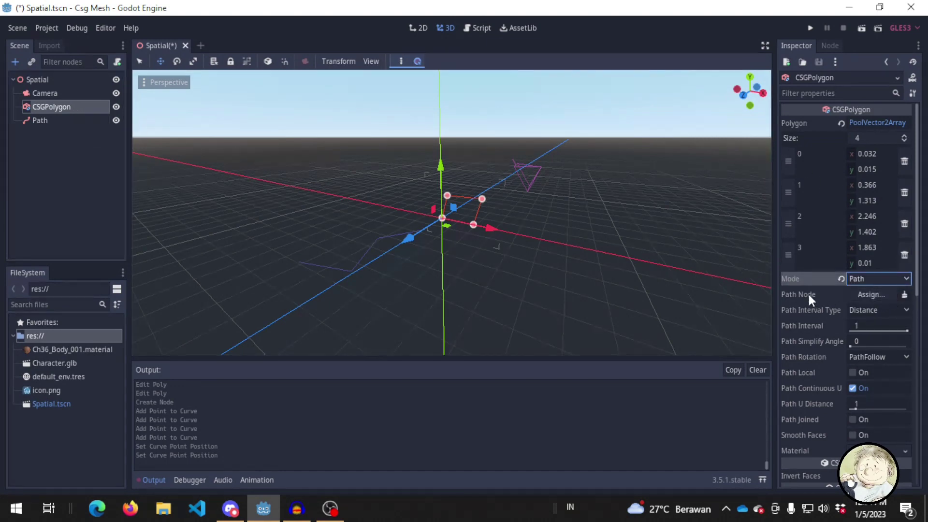
click(873, 295)
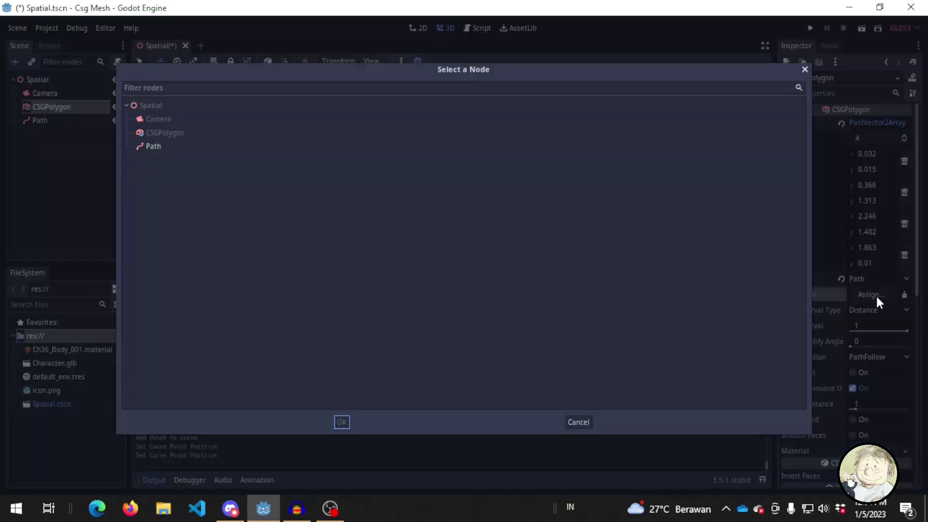
double_click(158, 146)
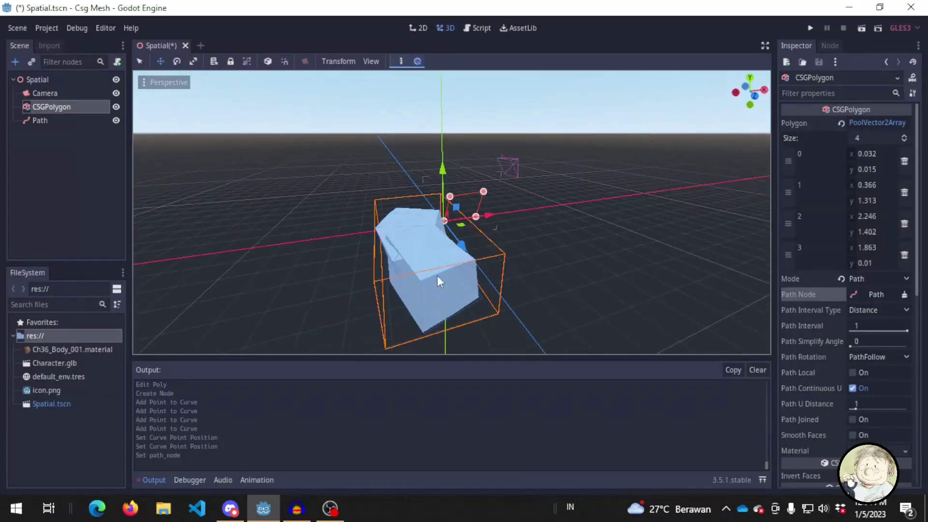
Examine the shape extruded along the path from several angles and compare the curve points with the polygon outline
scroll(435, 275, up, 8)
scroll(503, 241, down, 5)
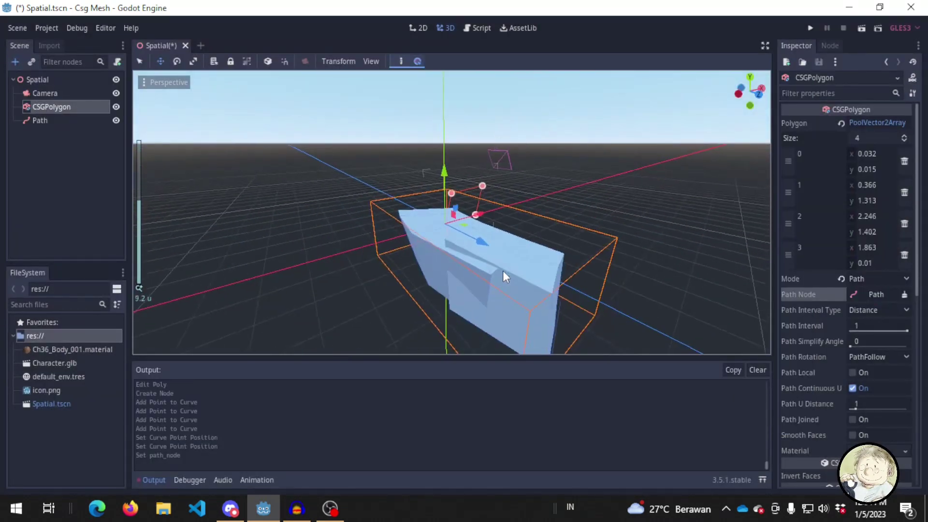
scroll(531, 269, down, 4)
middle_drag(574, 265, 515, 298)
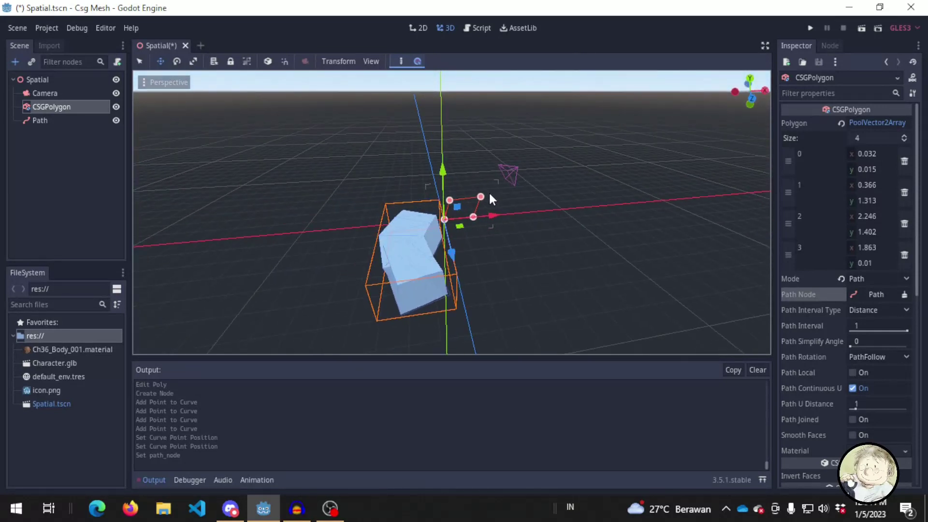
click(40, 121)
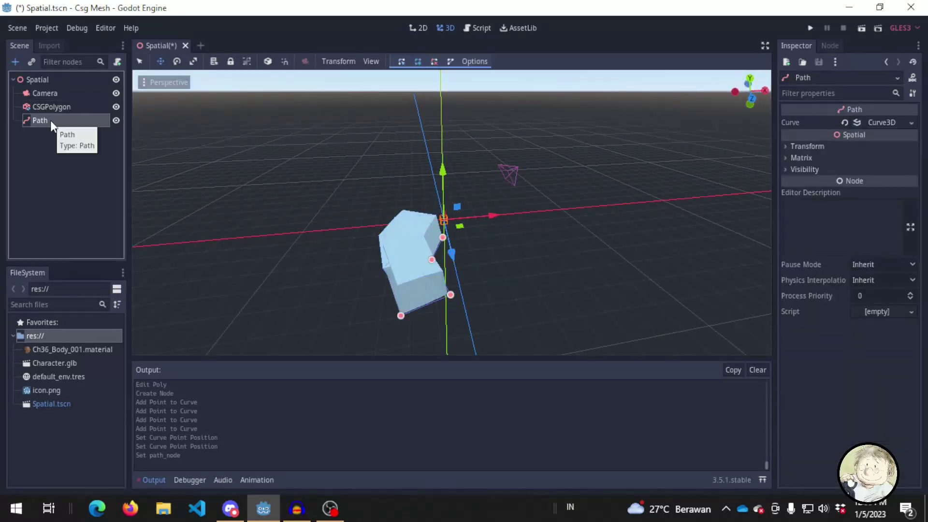
click(48, 107)
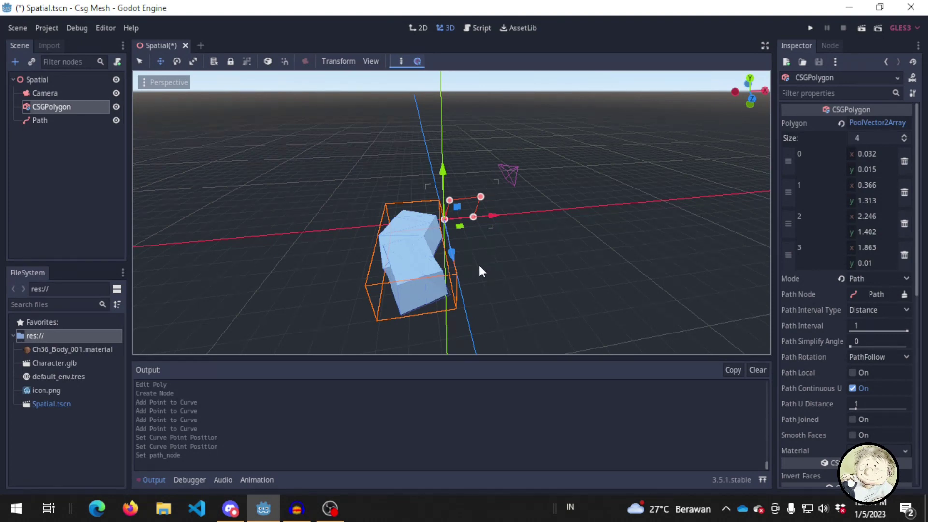
middle_drag(550, 244, 491, 229)
scroll(501, 242, up, 6)
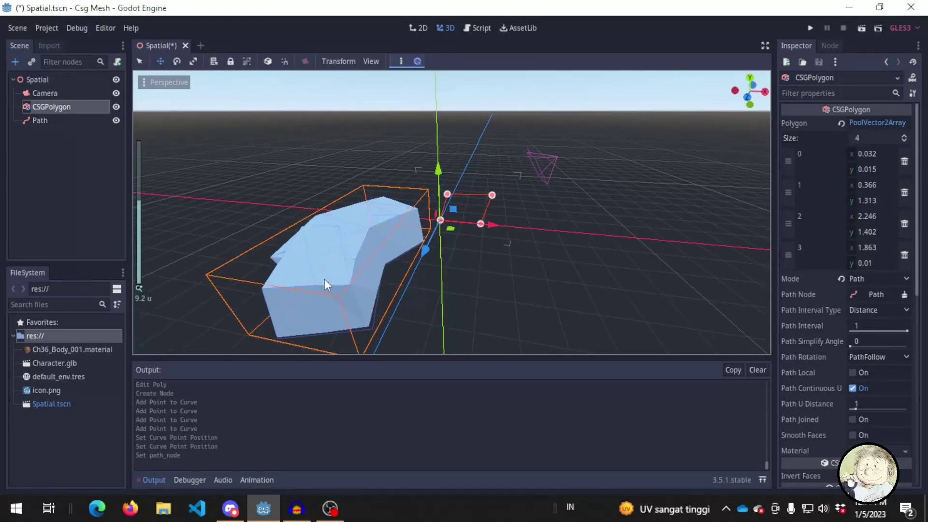
middle_drag(498, 261, 424, 307)
middle_drag(538, 242, 440, 240)
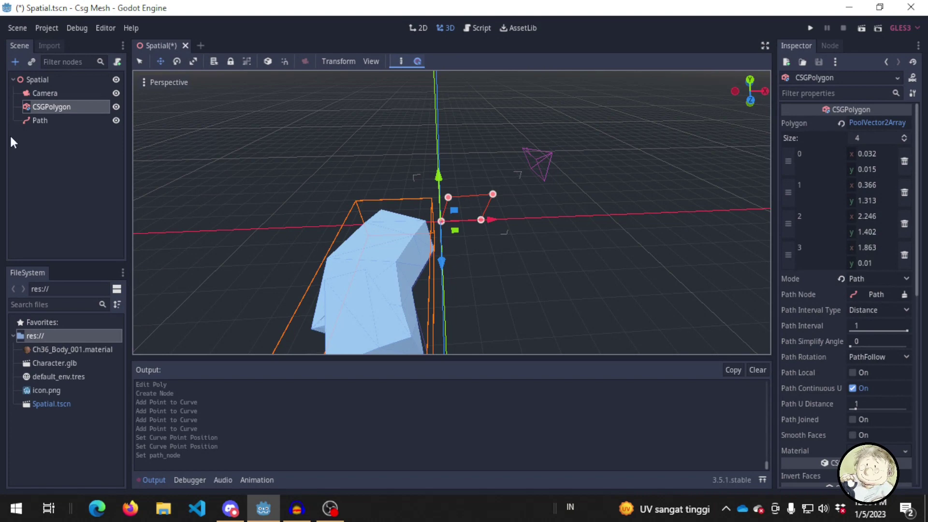
Delete the CSGPolygon and Path nodes from the scene
key(Delete)
key(Return)
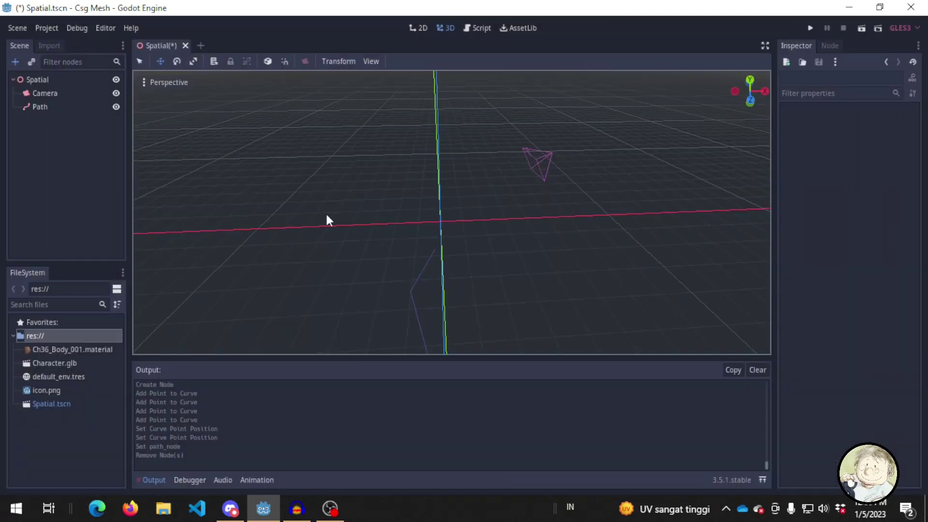
click(75, 108)
key(Delete)
key(Return)
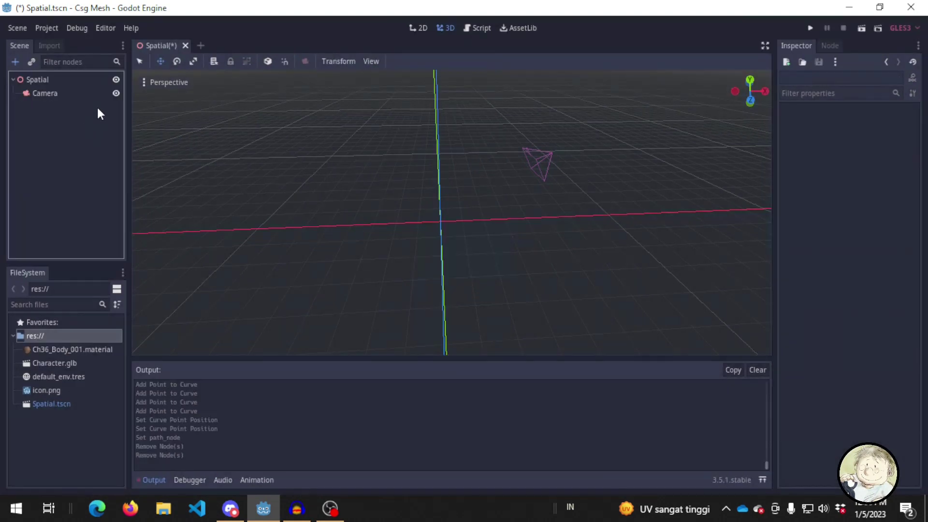
Add a CSGBox node as a child of the Spatial root
click(81, 82)
key(ctrl+a)
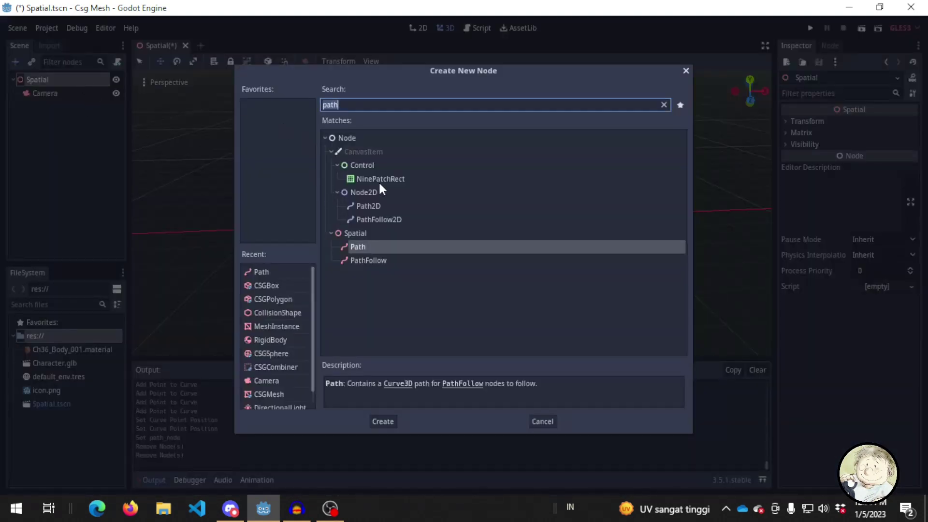
text(csgbox)
key(Return)
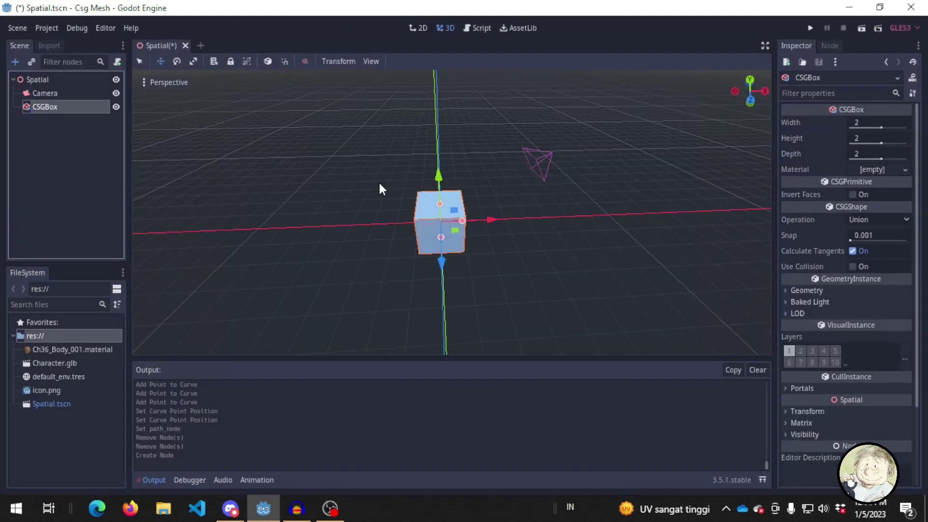
Add a CSGSphere as a child of the CSGBox and raise it along the Y axis to protrude from the box's top
key(ctrl+a)
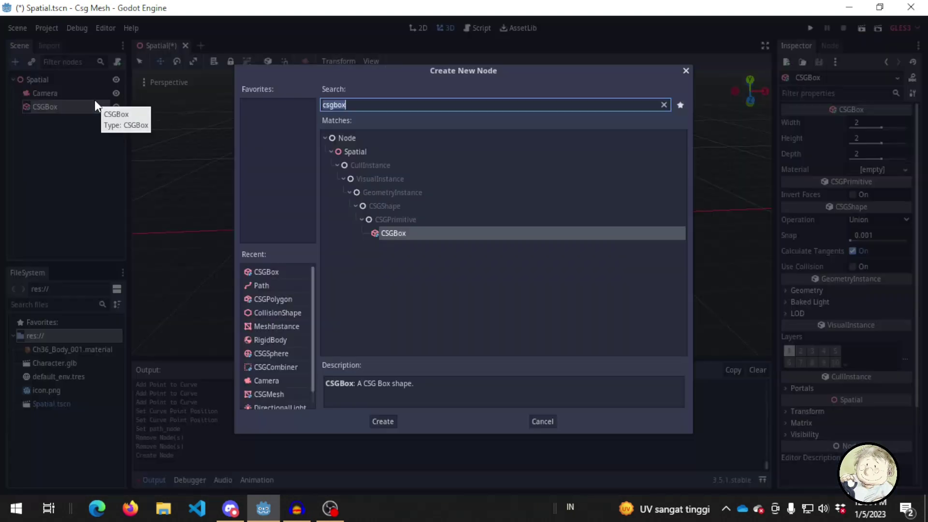
text(csgsp)
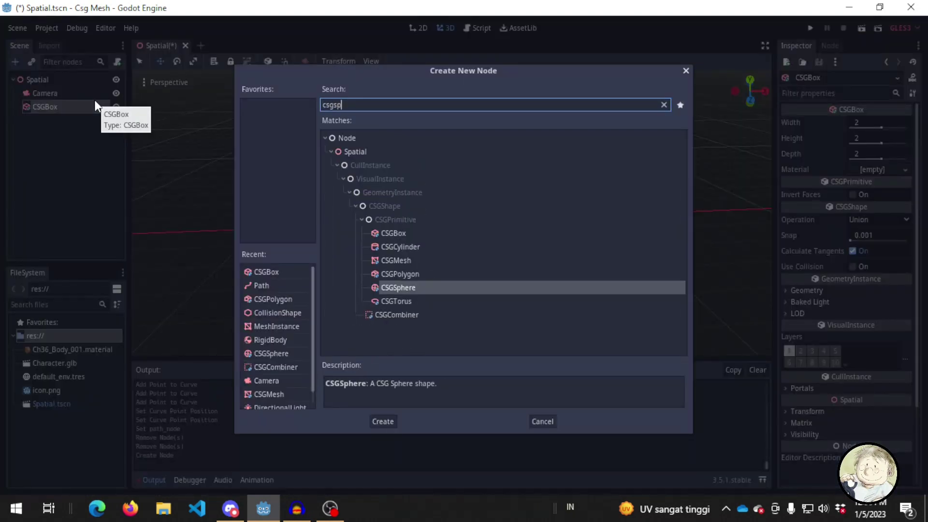
key(Return)
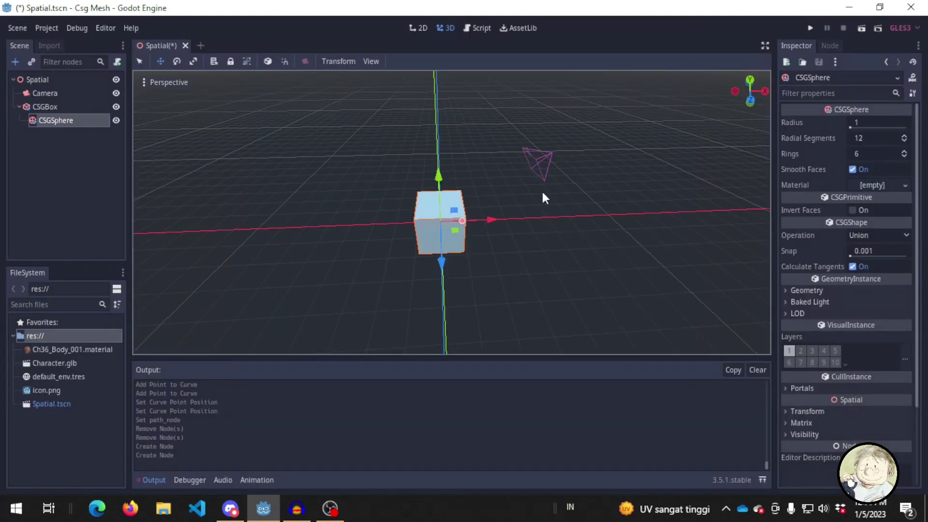
drag(439, 176, 437, 153)
Try the Subtraction operation on the parent CSGBox and undo the change
click(78, 106)
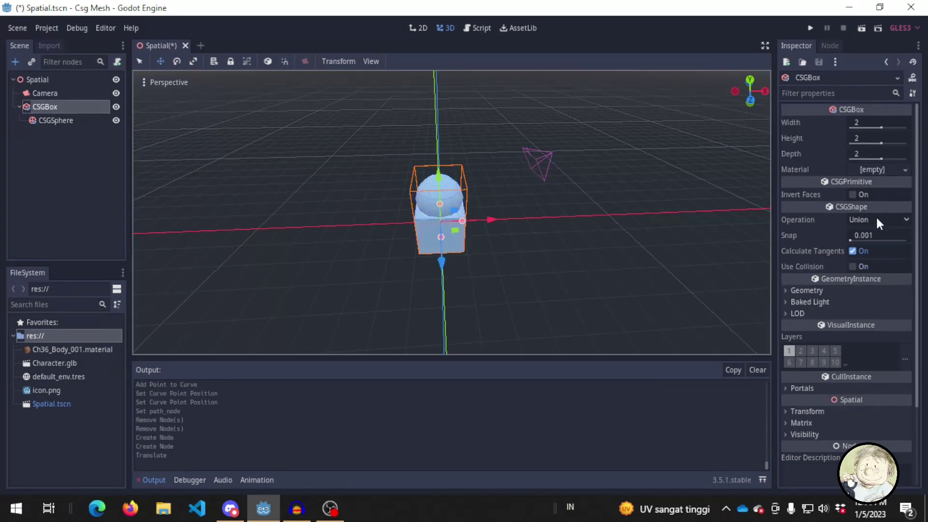
click(884, 220)
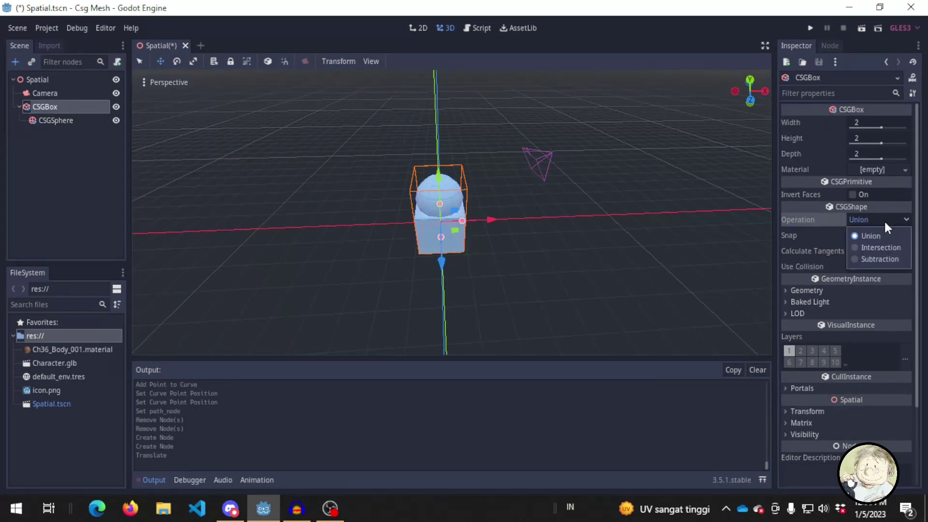
click(883, 254)
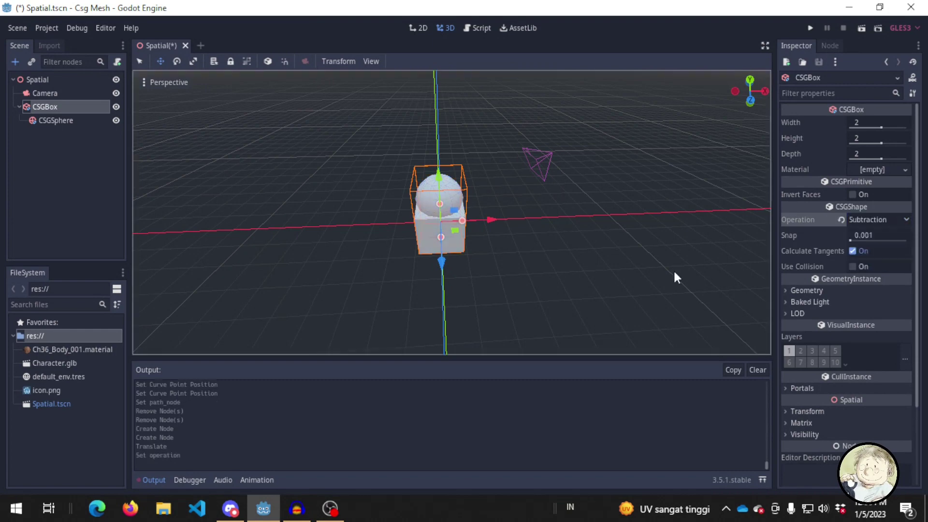
click(78, 118)
key(ctrl+z)
Set the CSGSphere's operation to Subtraction to hollow out the top of the box
click(888, 232)
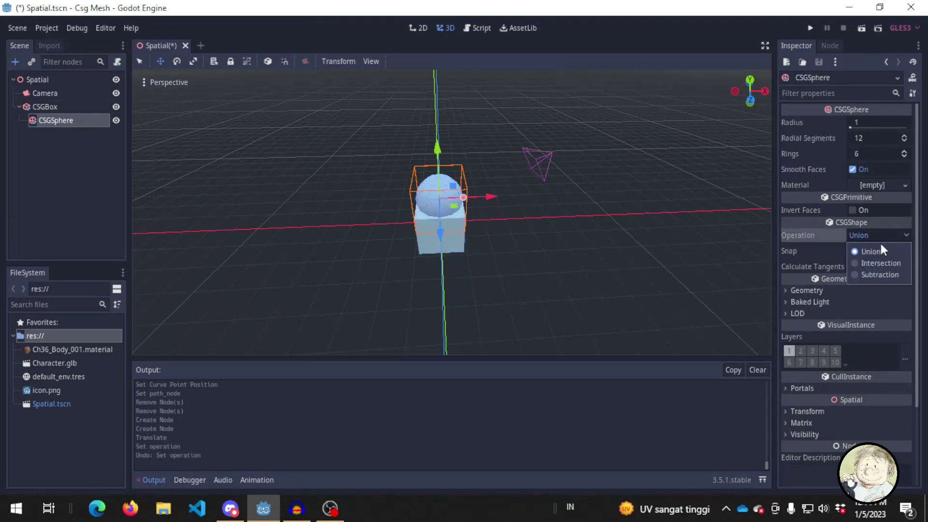
click(873, 274)
click(426, 208)
middle_drag(426, 209, 413, 198)
scroll(413, 198, up, 10)
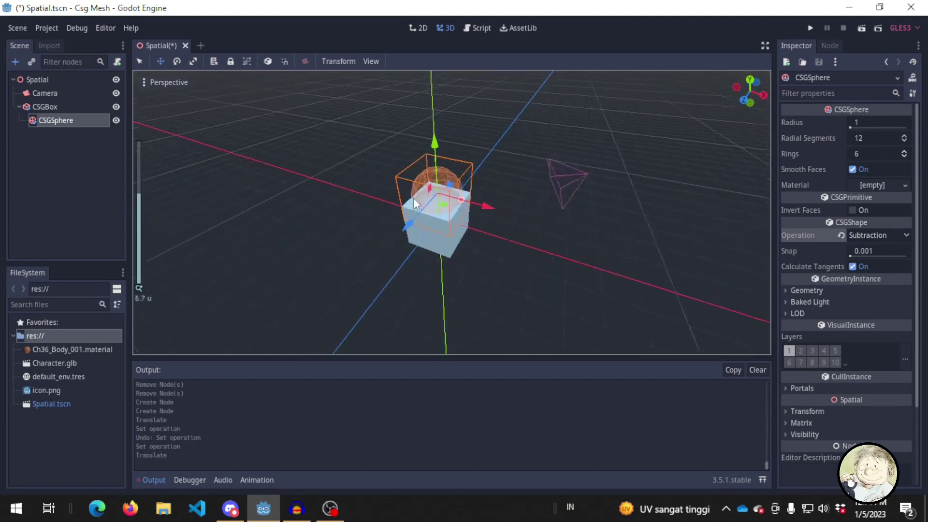
scroll(448, 183, down, 3)
Duplicate the CSGBox with its sphere and move the copy along the X axis to sit beside the original
click(74, 104)
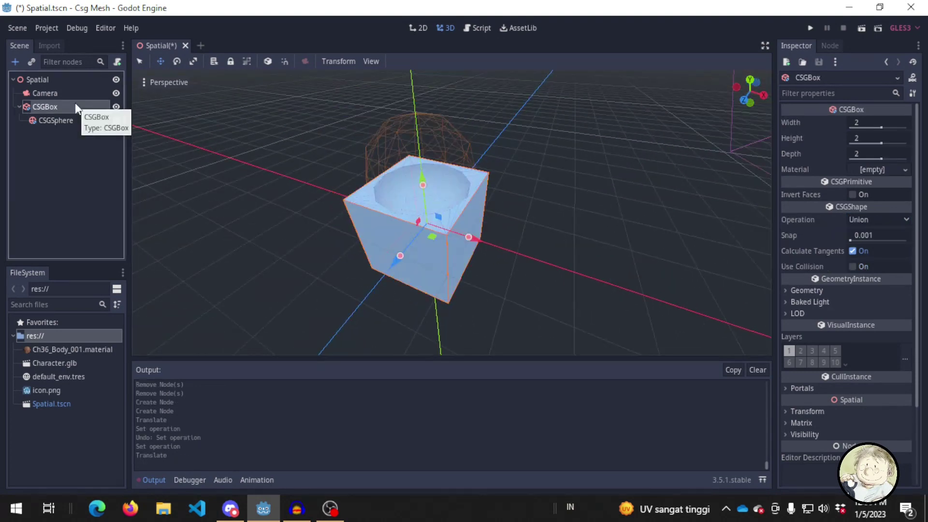
key(ctrl+d)
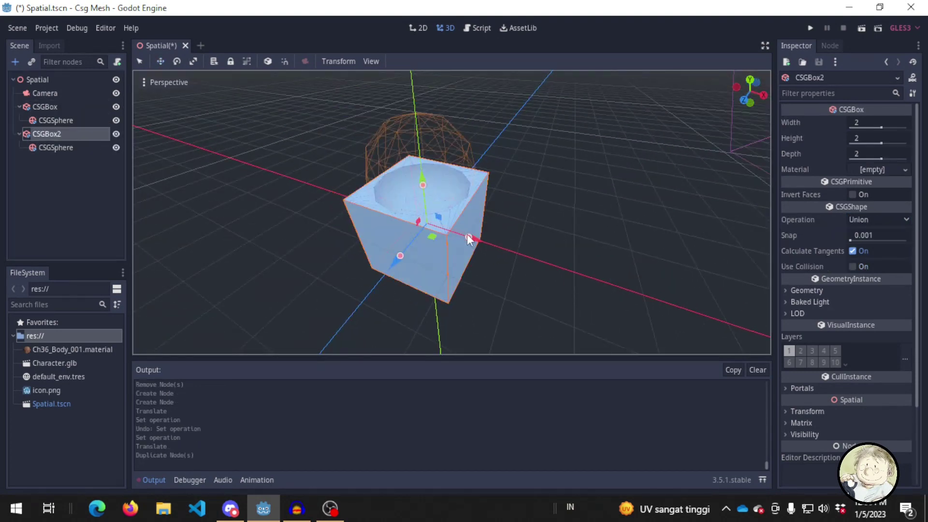
drag(468, 236, 562, 282)
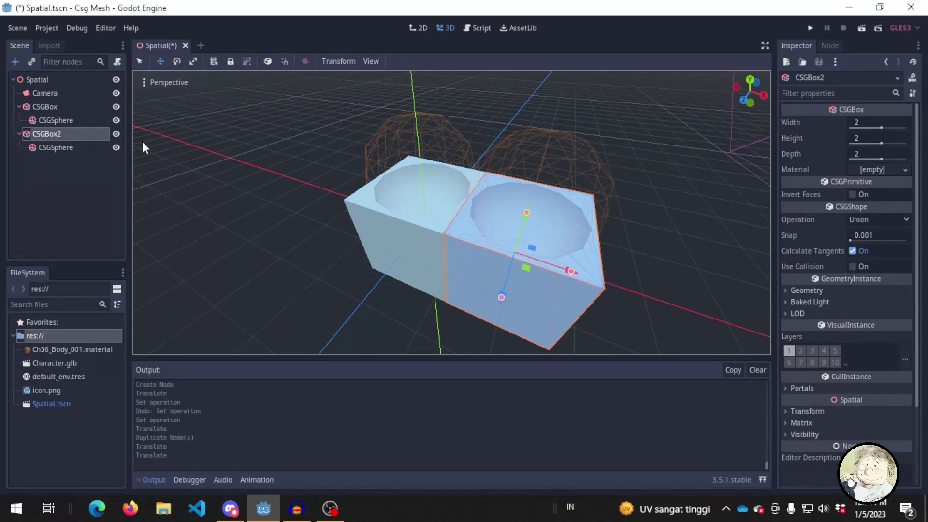
Move CSGBox2 above CSGBox in the scene tree order
drag(32, 136, 54, 101)
click(60, 105)
click(51, 134)
click(57, 109)
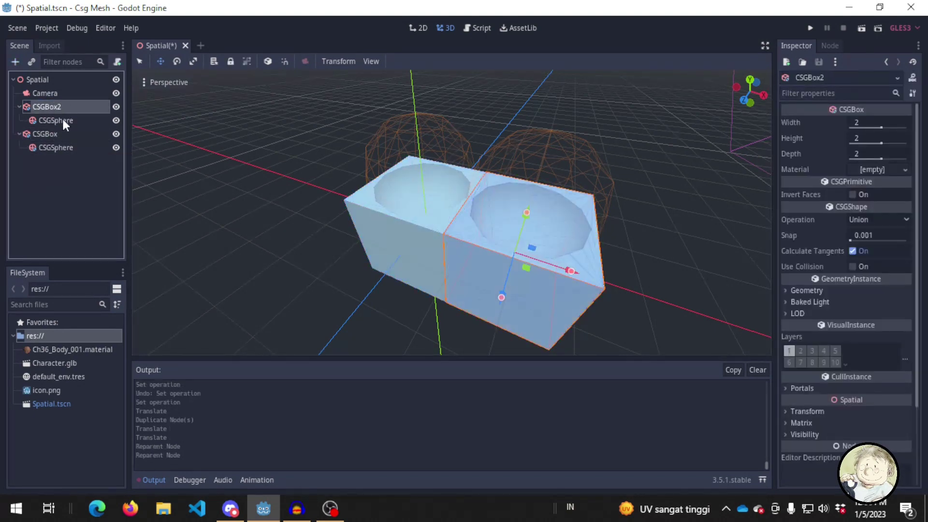
click(60, 131)
Add a CSGCombiner node as a child of the Spatial root
click(80, 77)
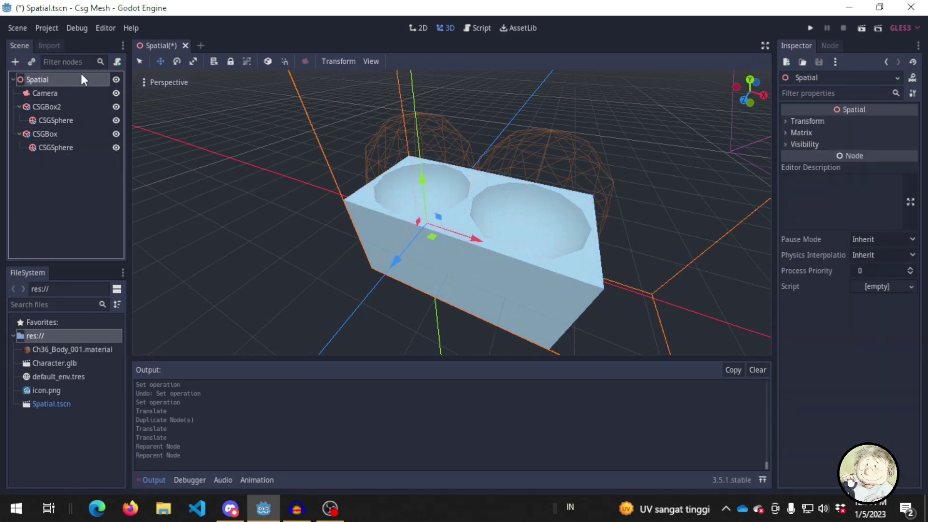
key(ctrl+a)
text(csgcombin)
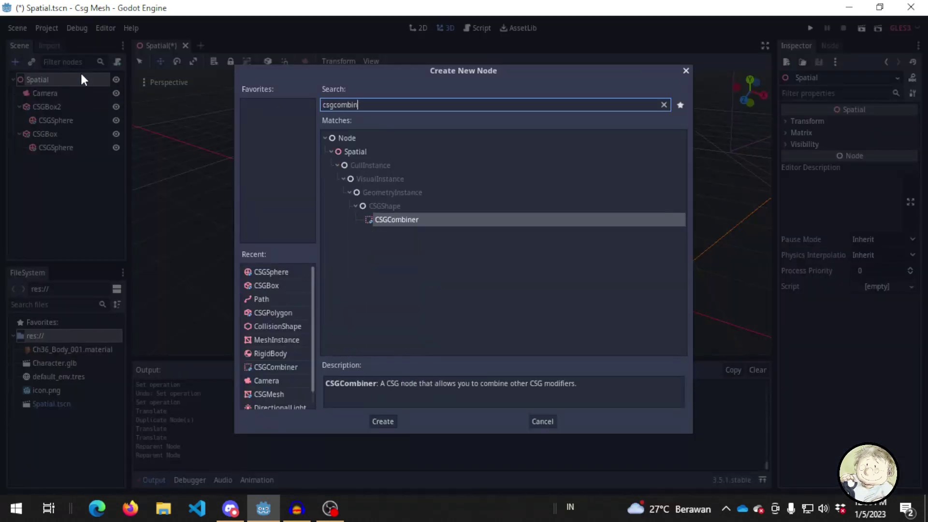
key(Return)
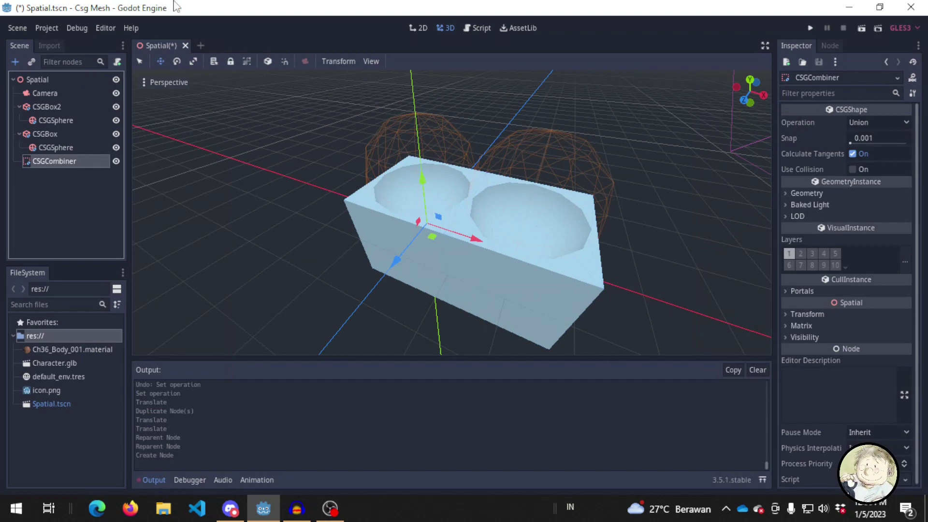
Reparent both CSG boxes under the CSGCombiner, with CSGBox placed before CSGBox2
click(68, 130)
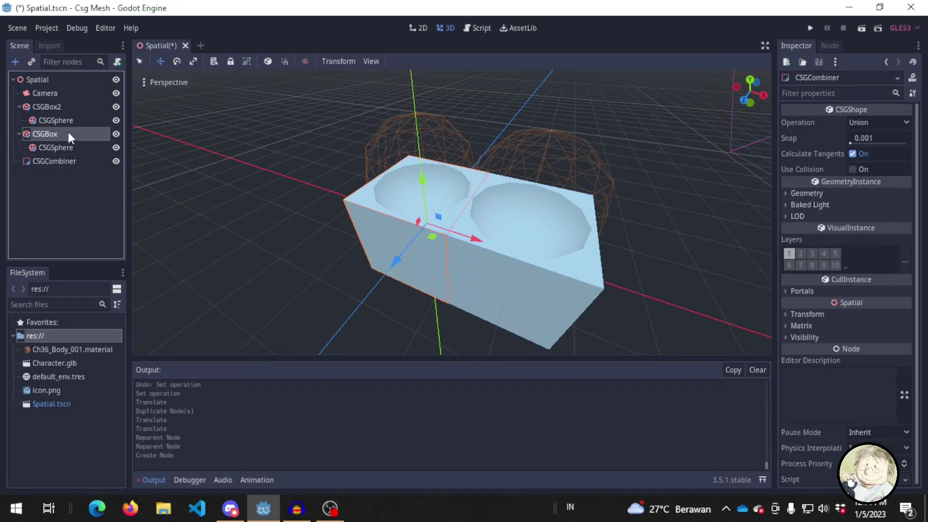
shift+click(60, 106)
mouse_move(57, 129)
mouse_down()
mouse_move(67, 166)
mouse_move(45, 143)
mouse_move(73, 128)
mouse_up()
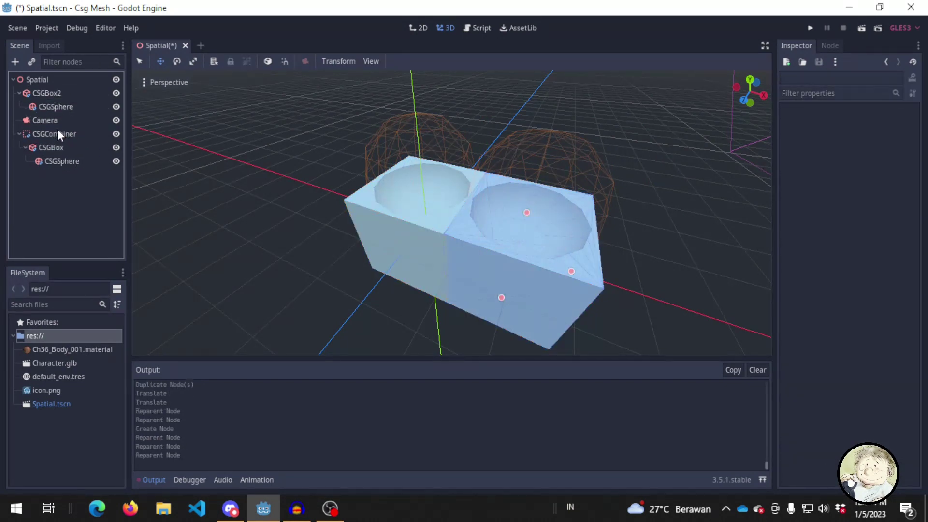
drag(56, 92, 72, 132)
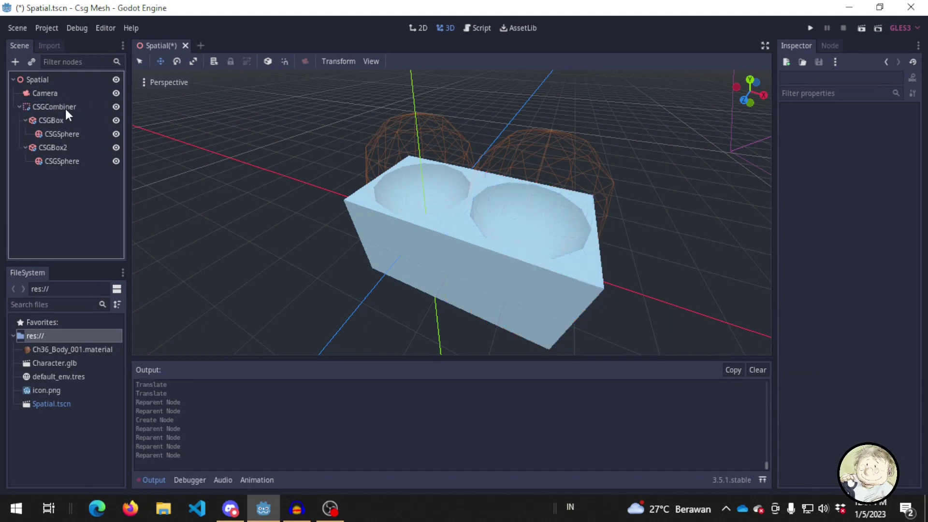
Set CSGBox2's operation to Subtraction and move it along the X axis until it cuts into CSGBox
click(106, 143)
click(884, 221)
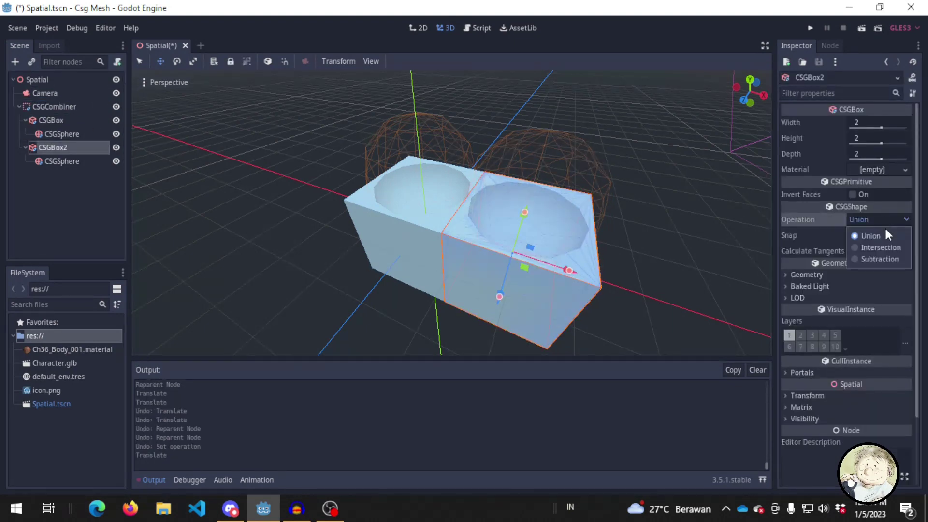
click(886, 256)
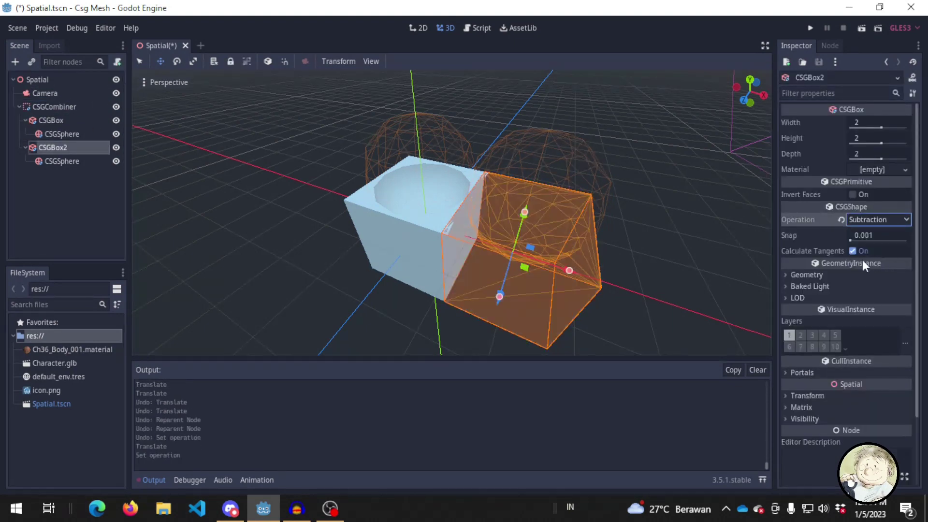
click(572, 274)
drag(576, 274, 524, 300)
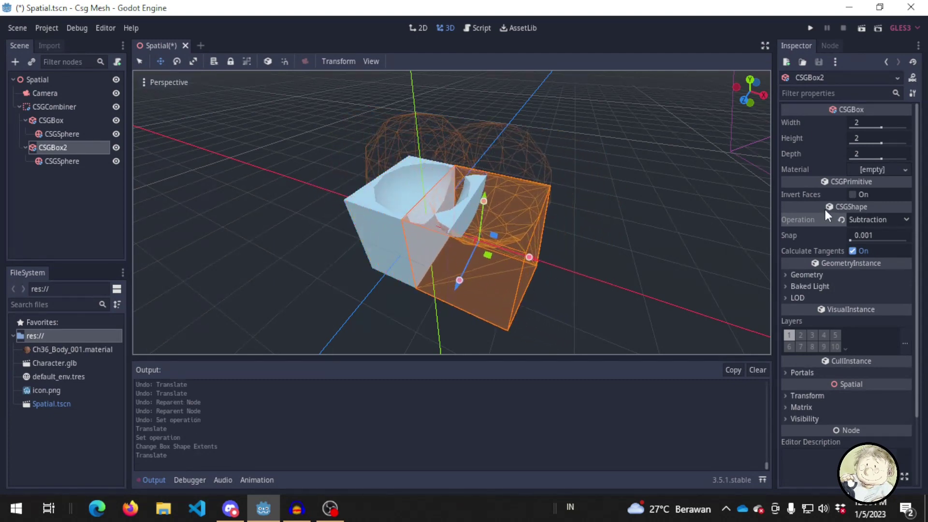
Set CSGBox2's operation to Intersection and move it slightly further into CSGBox along the X axis
click(871, 220)
click(872, 244)
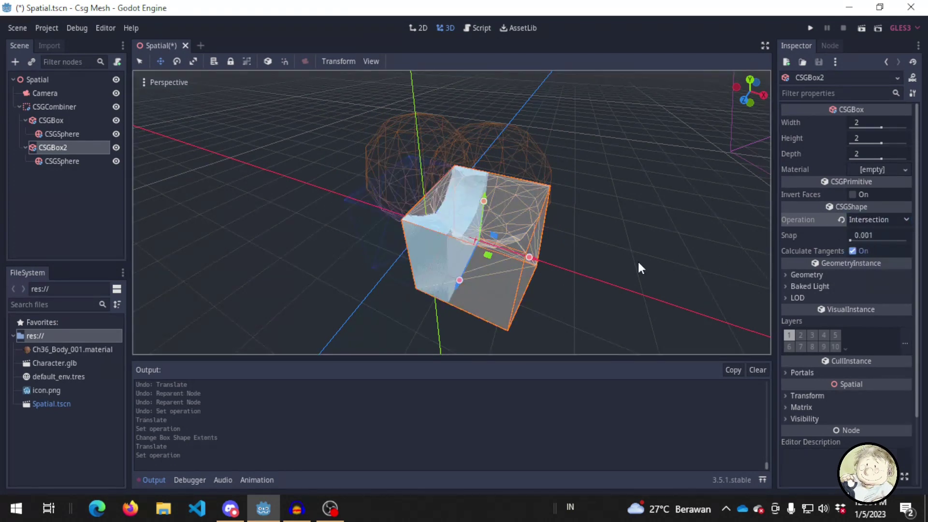
drag(544, 258, 527, 271)
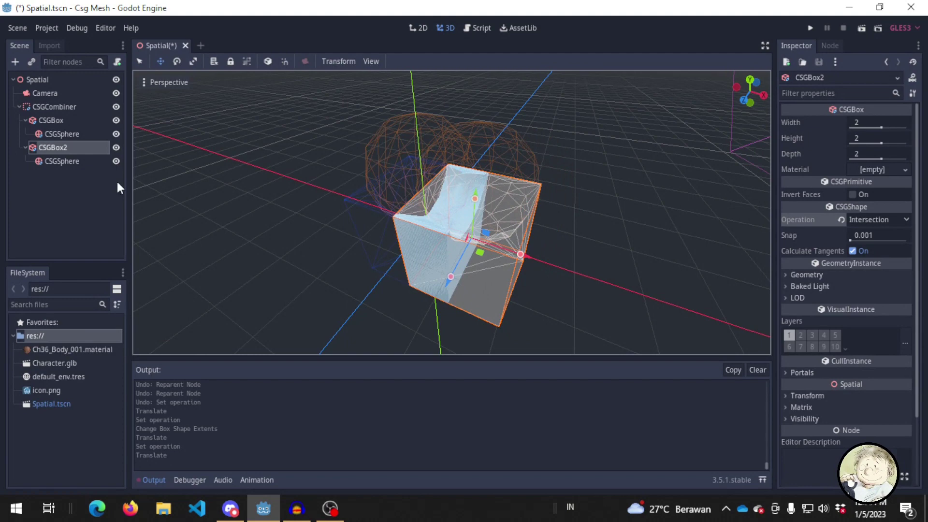
click(65, 108)
click(66, 147)
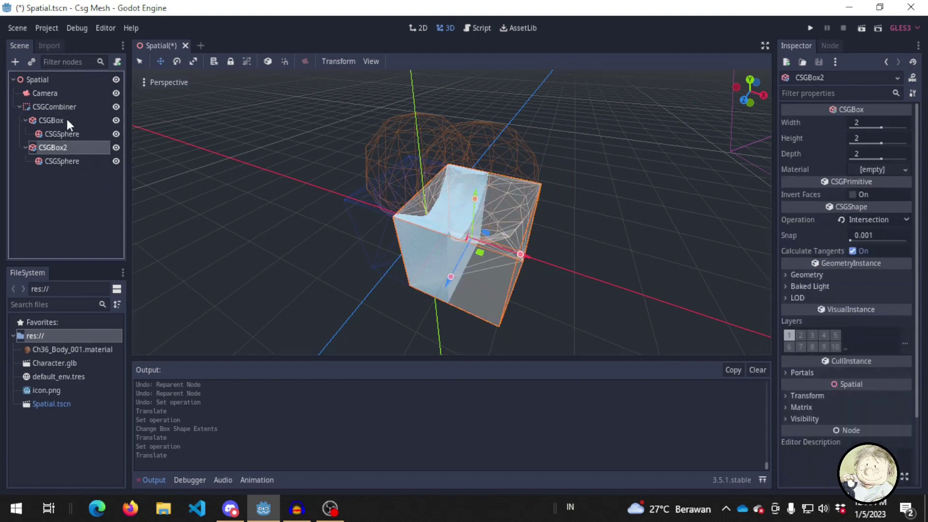
click(67, 120)
click(70, 149)
click(69, 122)
click(71, 147)
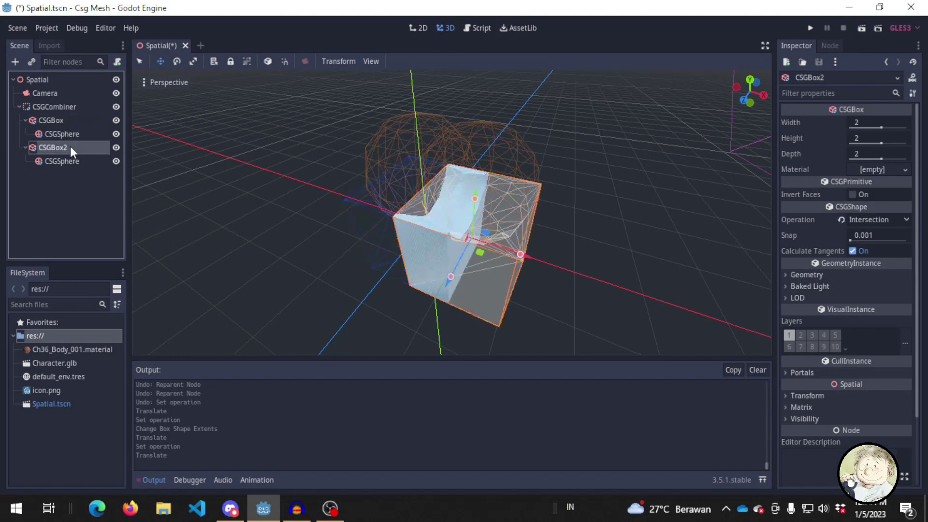